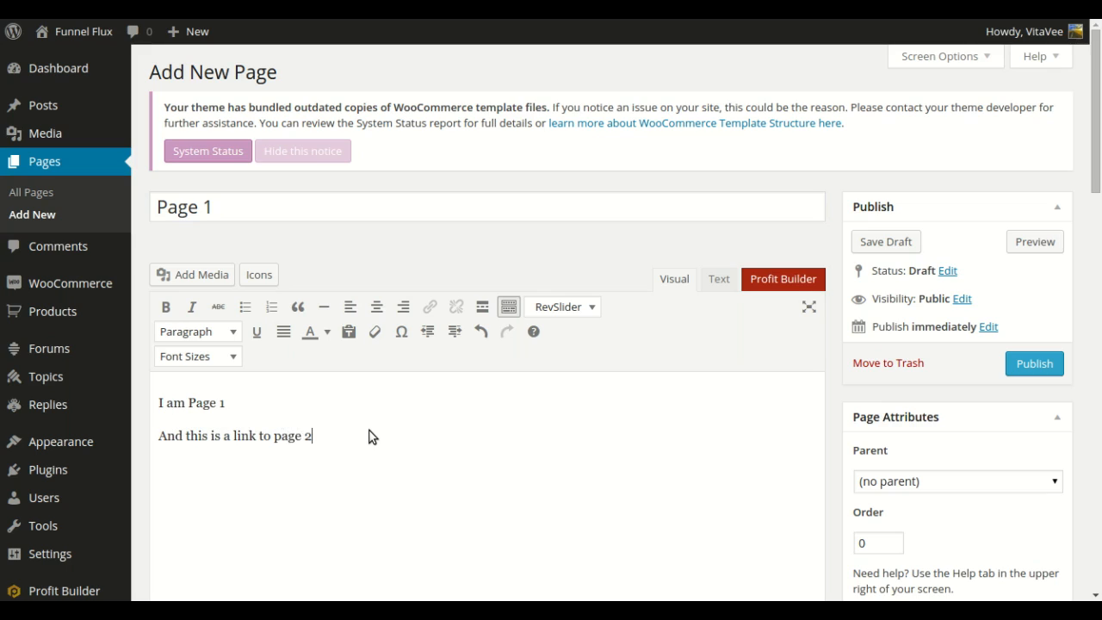
Publish the drafted page titled "Page 1" with its line about the link to page 2.
left_click(1024, 368)
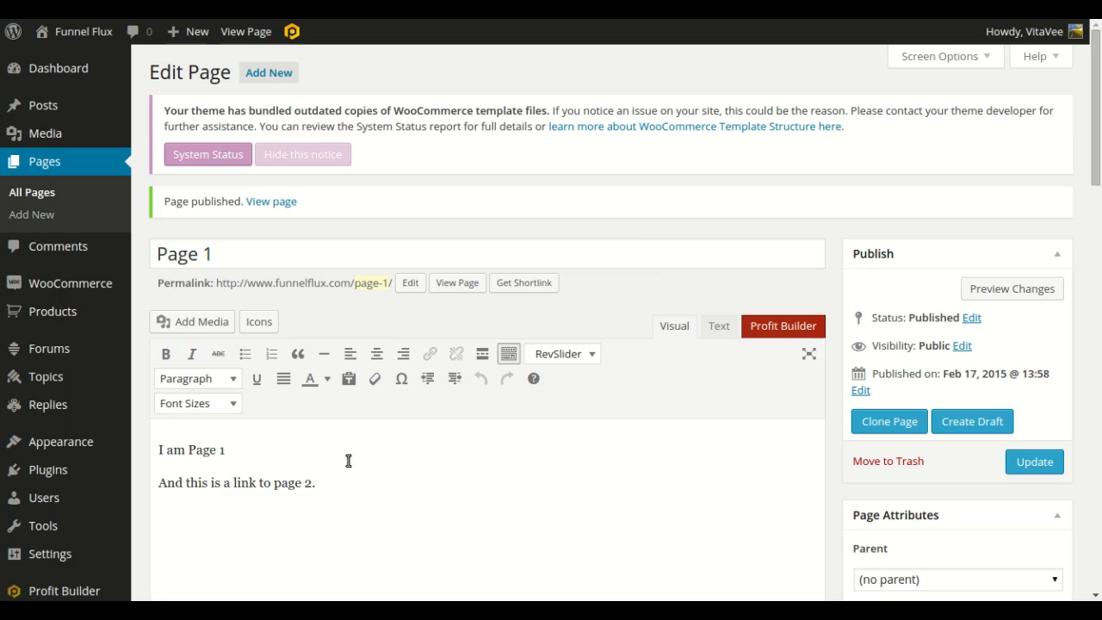
left_click_drag(325, 484, 159, 482)
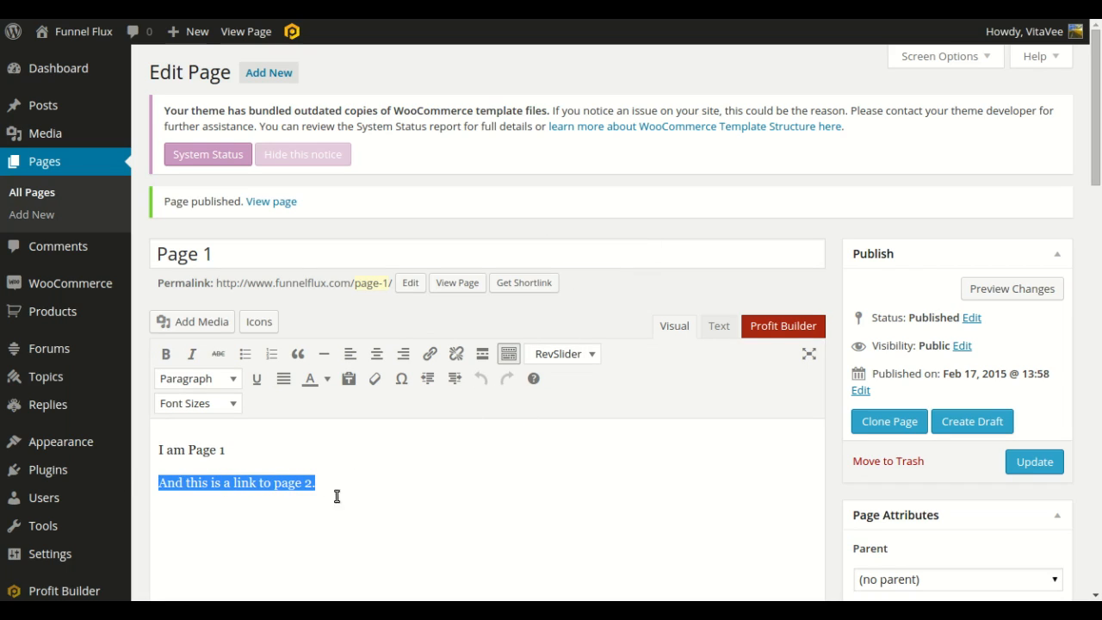
left_click(360, 484)
left_click_drag(320, 485, 138, 487)
left_click(349, 489)
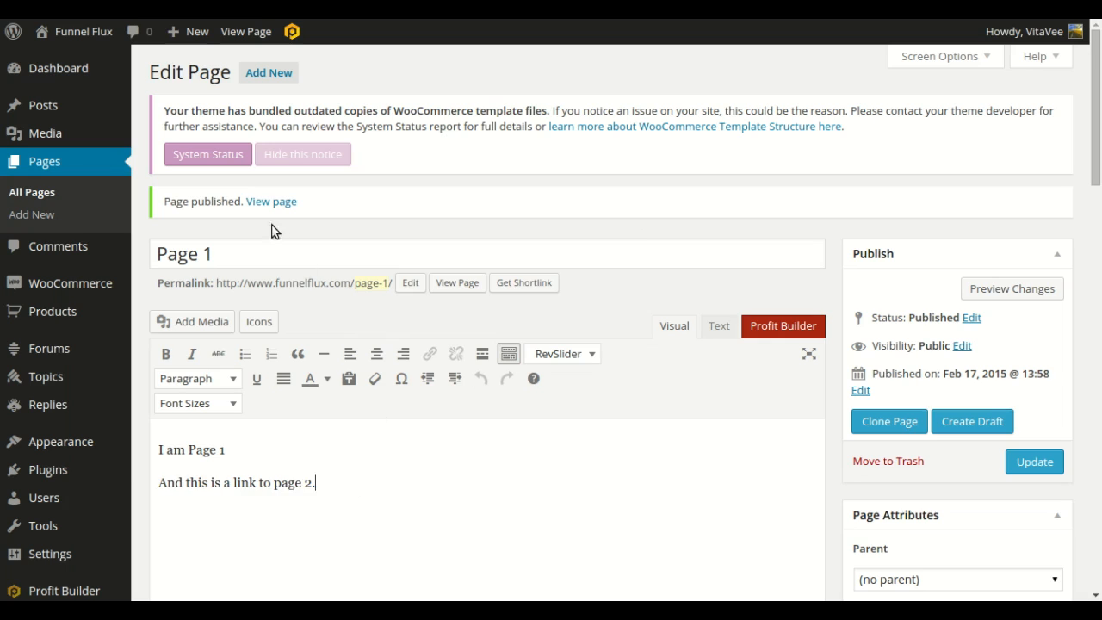
Create and publish a page titled "Page 2" with the lines "I am Page 2", "This is a link to Page 1" and "And a link to Page 3".
left_click(263, 73)
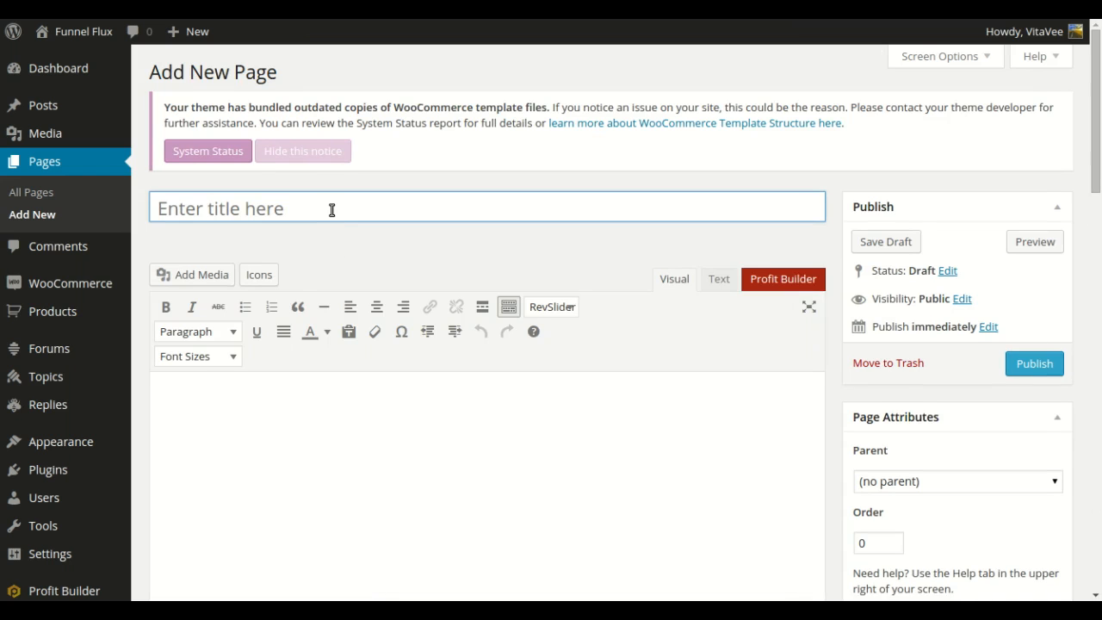
type("Page 2")
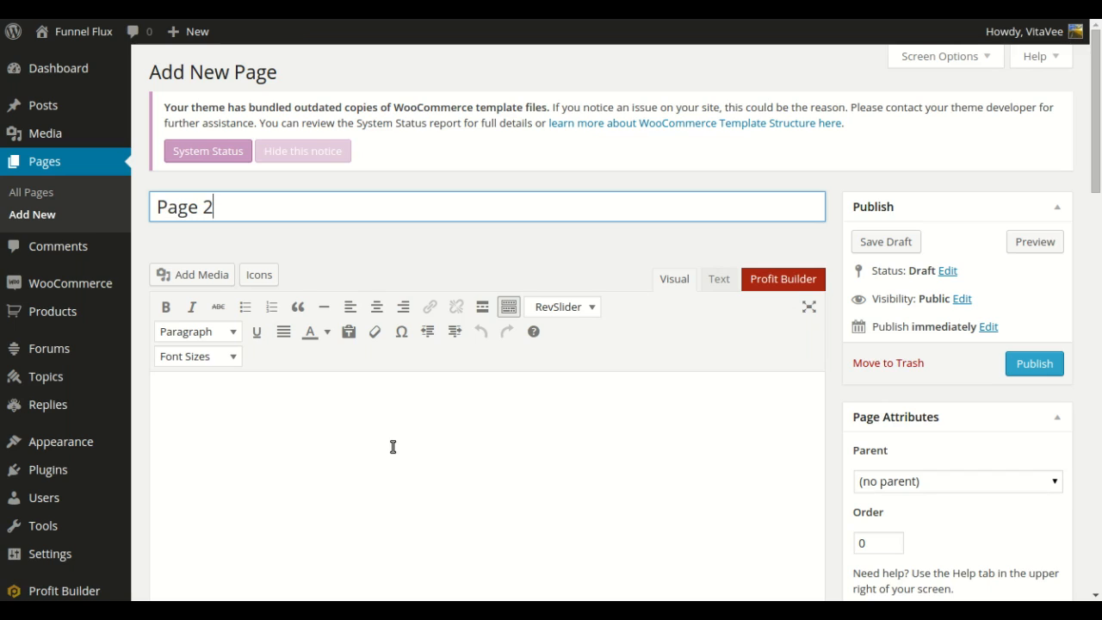
left_click(392, 448)
type("I am p")
key("BackSpace")
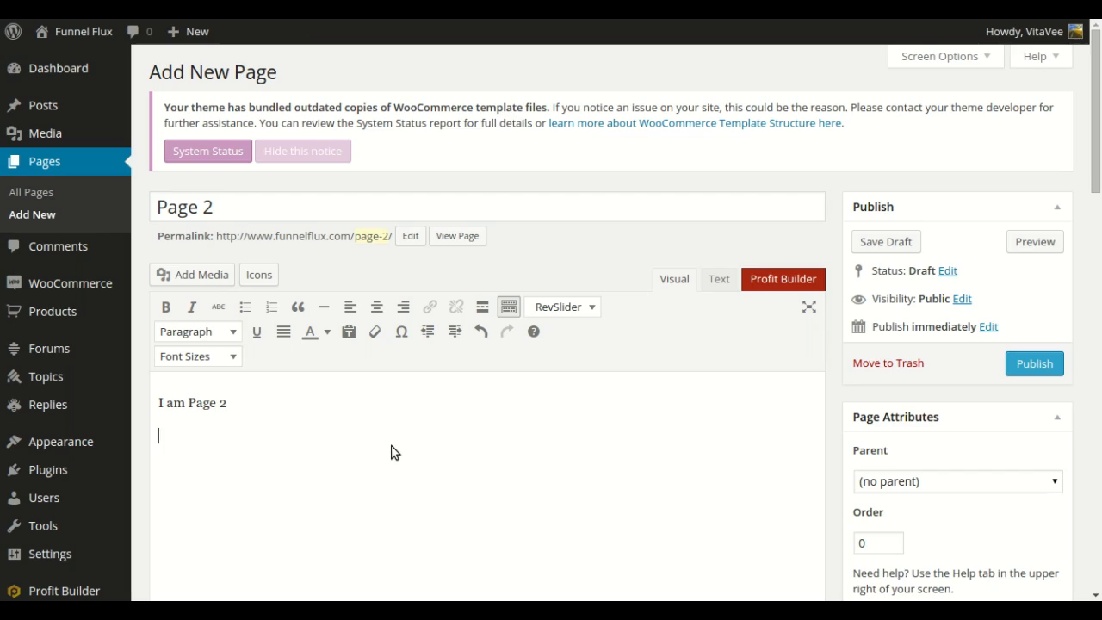
key("BackSpace")
key("Down")
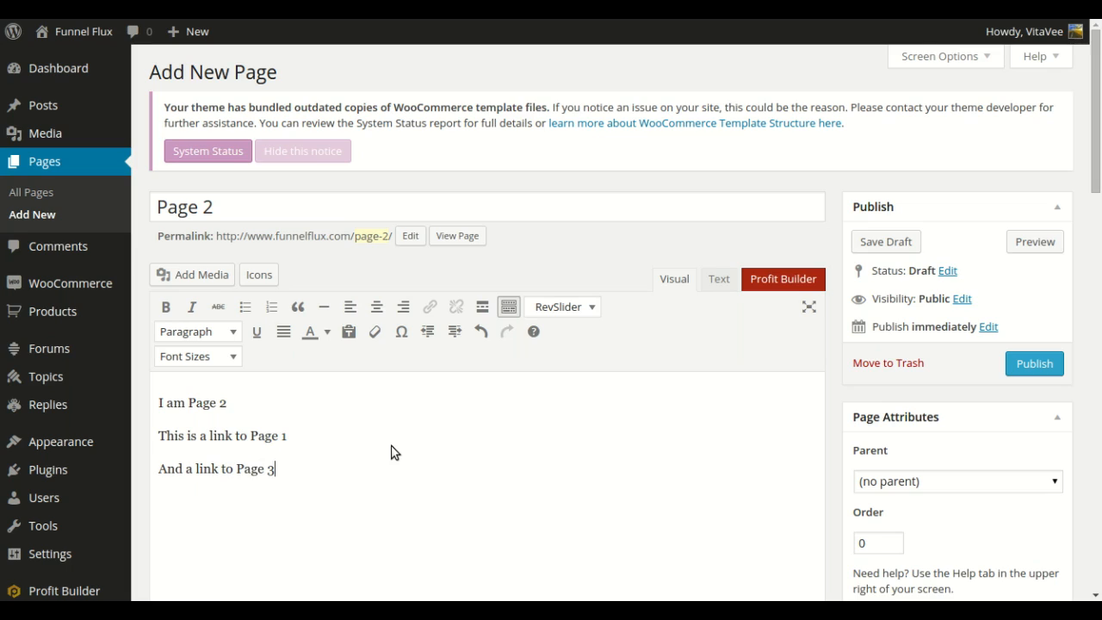
left_click(1034, 362)
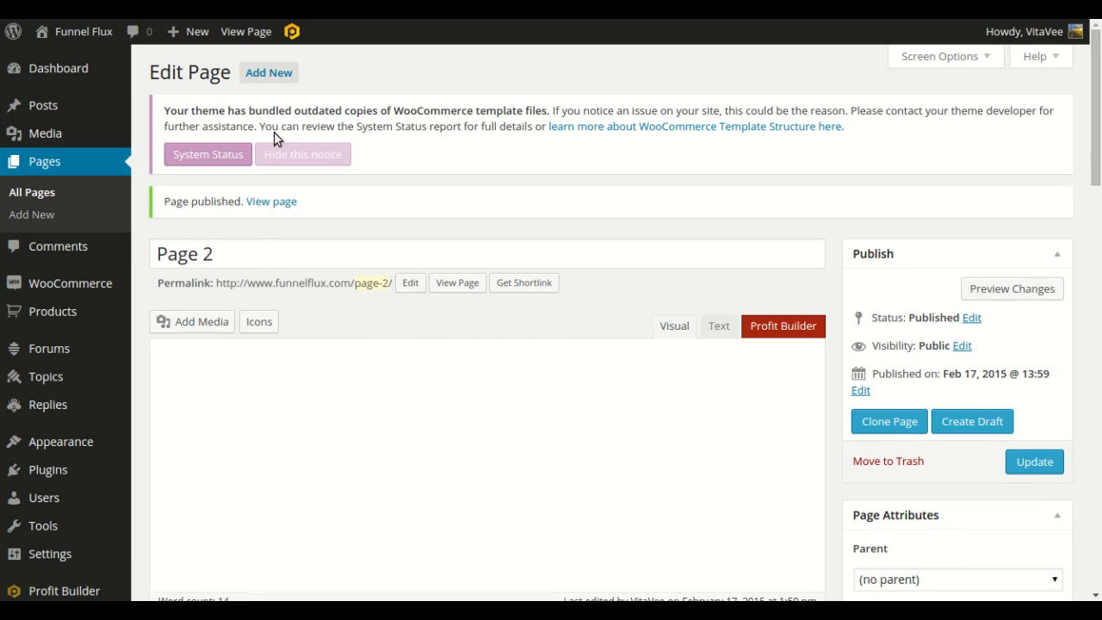
Start a new page titled "Page 3" and enter "I am Page 3" in its body.
left_click(269, 72)
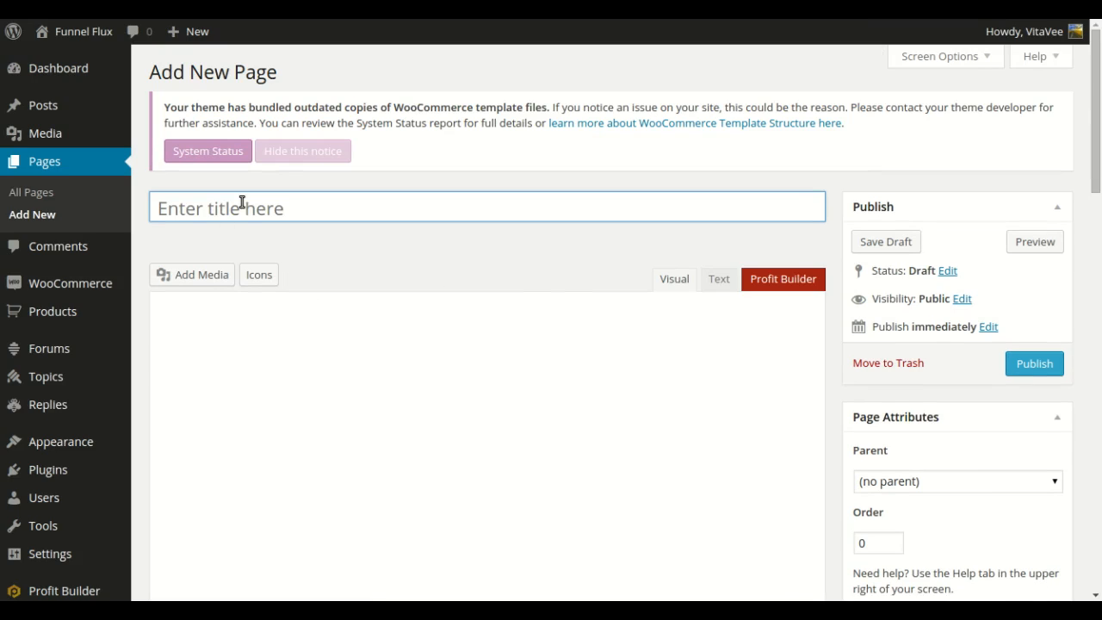
type("Page 3")
left_click(348, 442)
type("I")
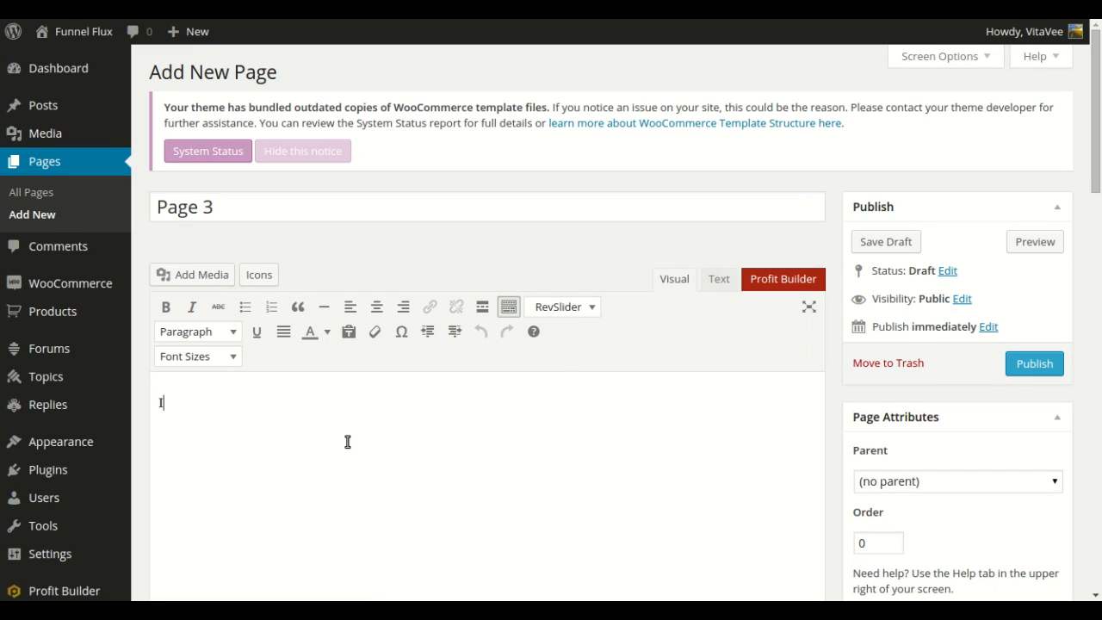
type(" am Page 3")
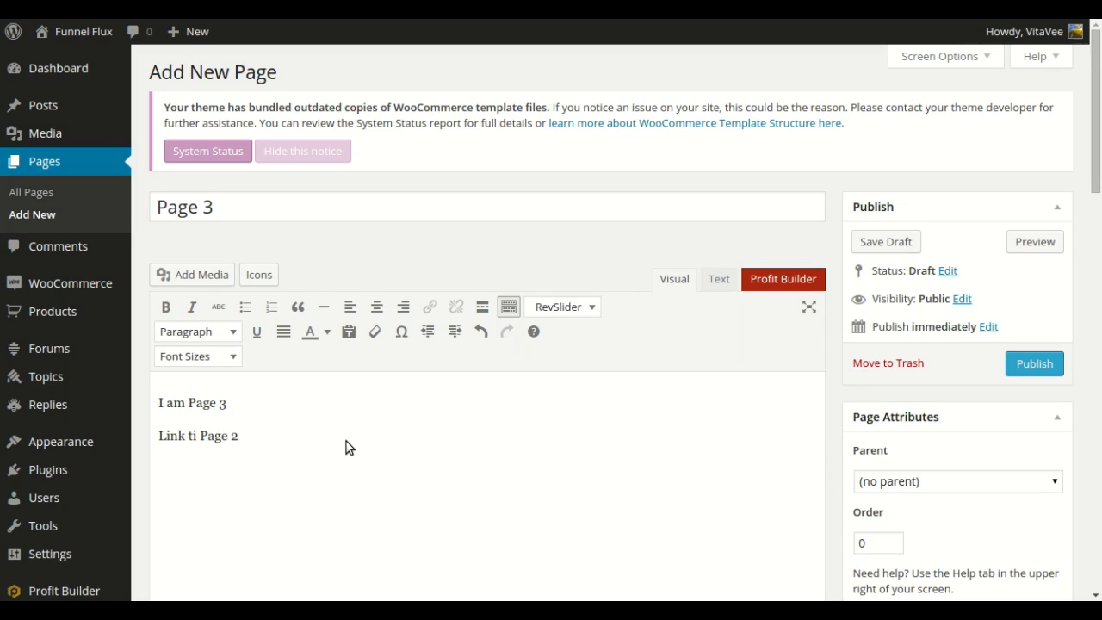
Correct the second body line to "Link to Page 2", add a third link line, and publish Page 3.
key("BackSpace")
key("BackSpace")
type("o")
key("End")
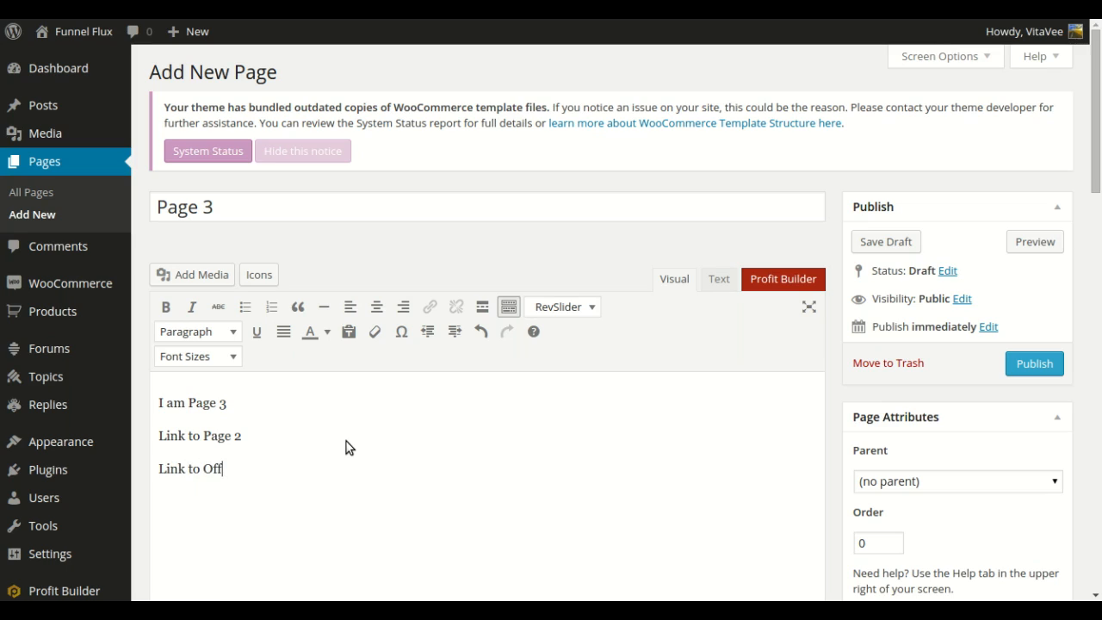
left_click(1036, 365)
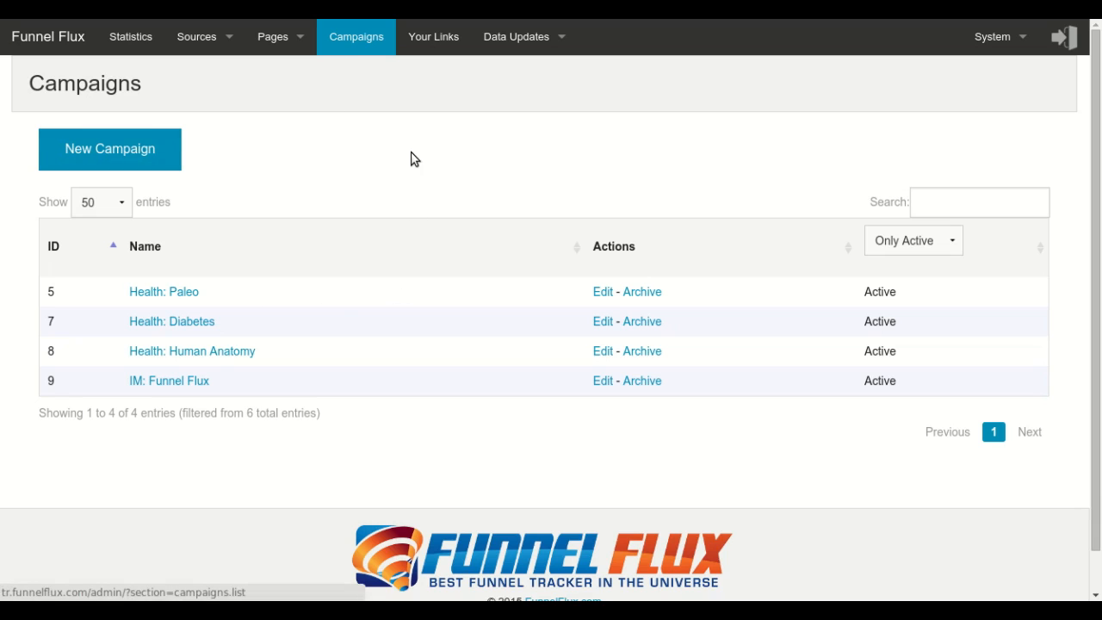
In Funnel Flux, start a new campaign and enter "2 Page Campaign" as its name.
left_click(102, 147)
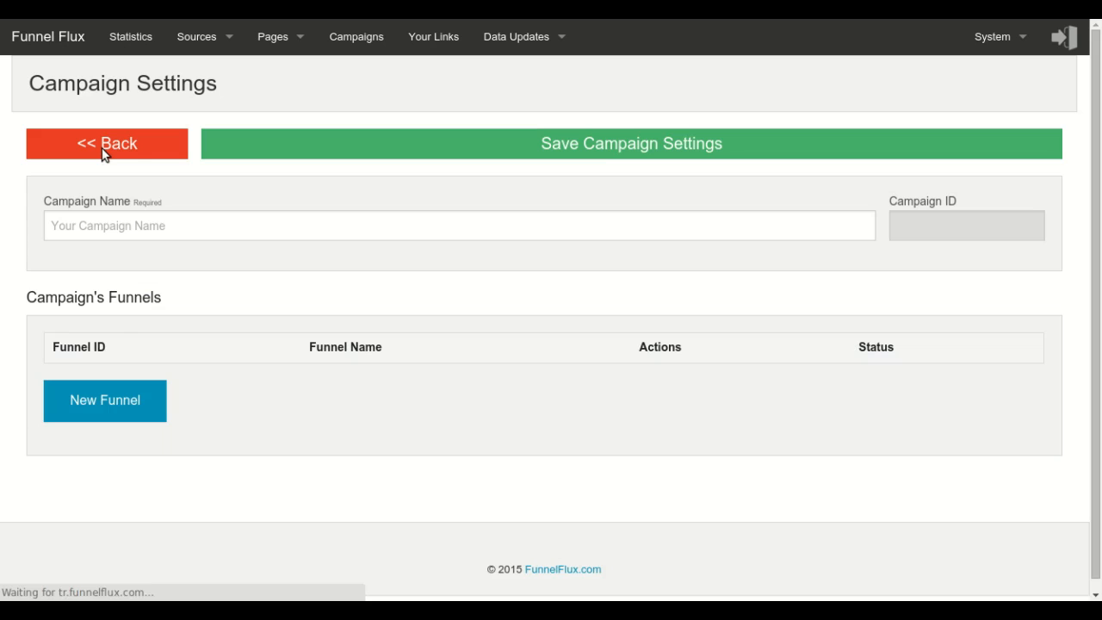
left_click(172, 222)
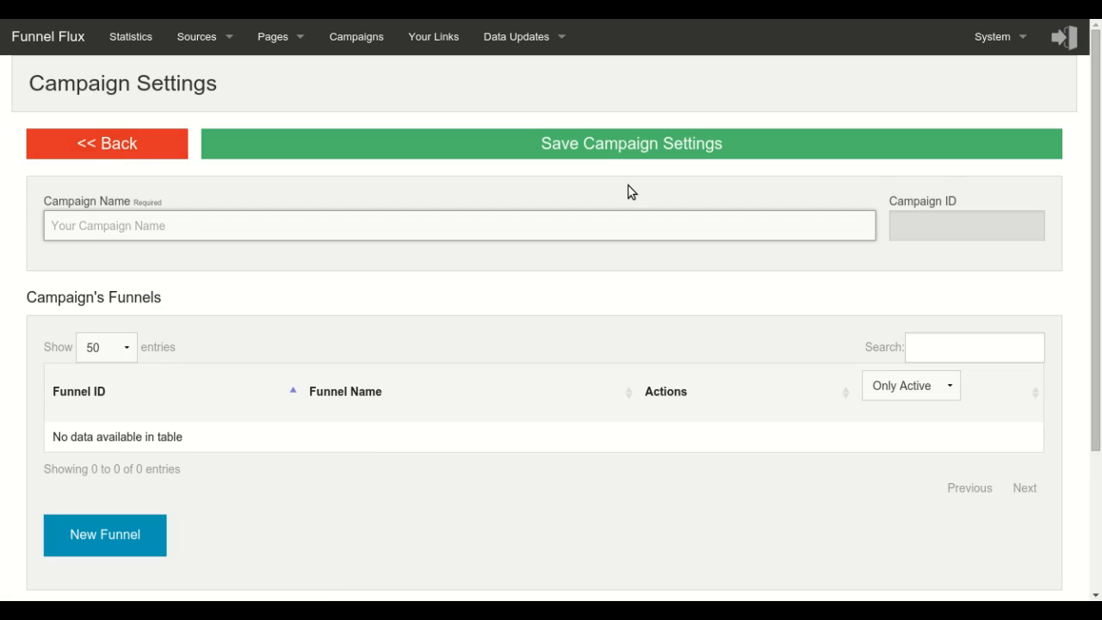
type("Page Campa")
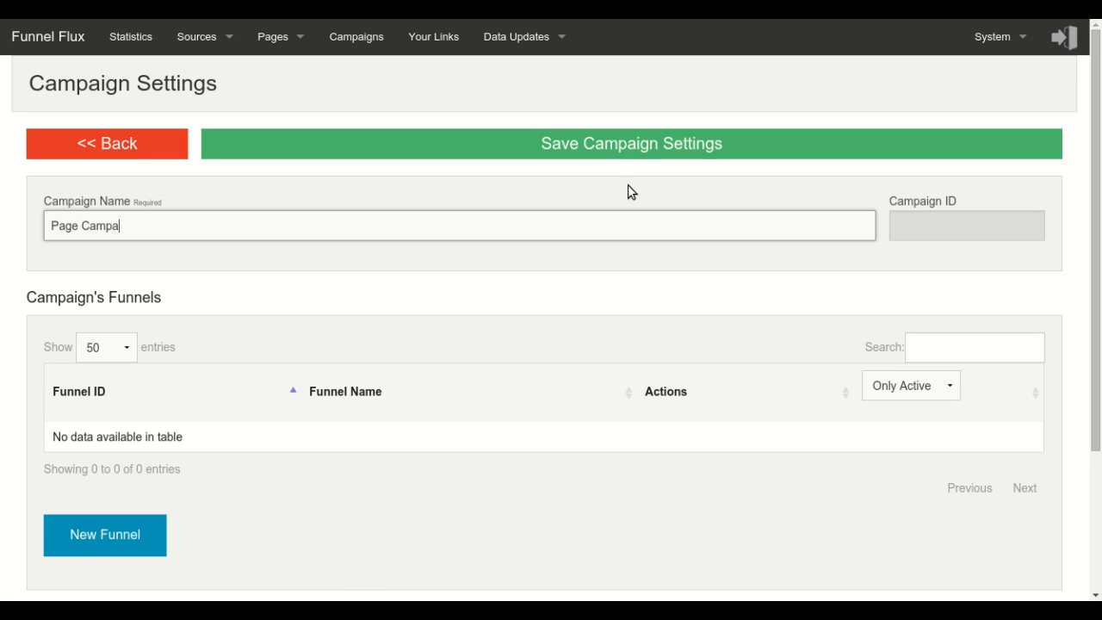
type("ign")
key("Home")
type("2")
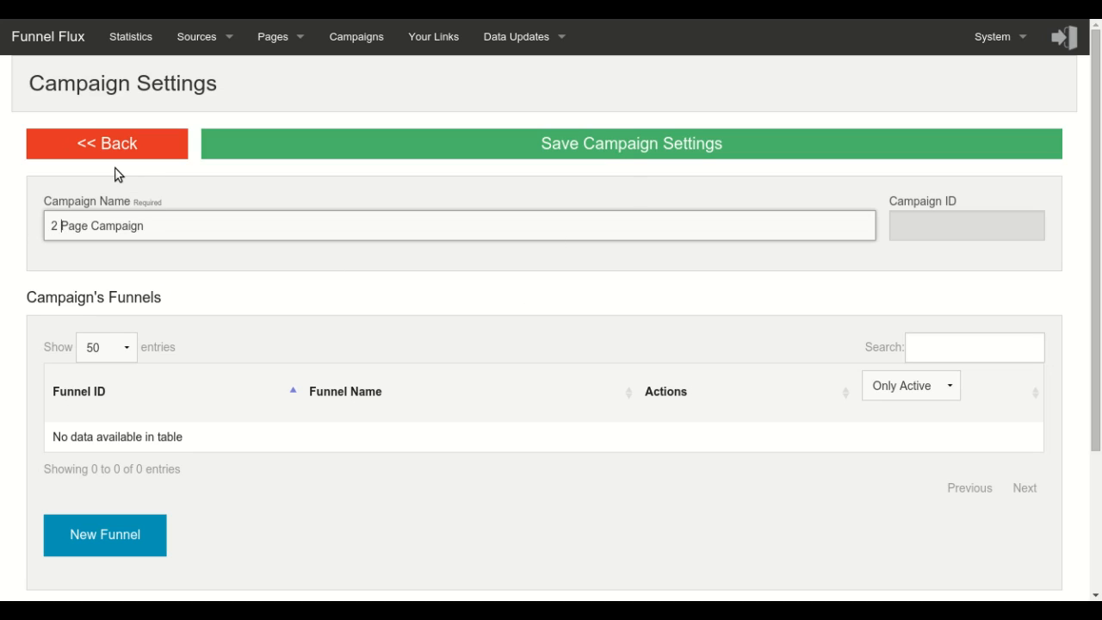
Change the campaign name to "3 Pages Campaign" and save the campaign settings.
key("shift+Right")
key("Home")
key("shift+Right")
type("3")
key("Right")
key("Right")
key("Right")
key("Right")
key("Right")
type("s")
left_click(646, 146)
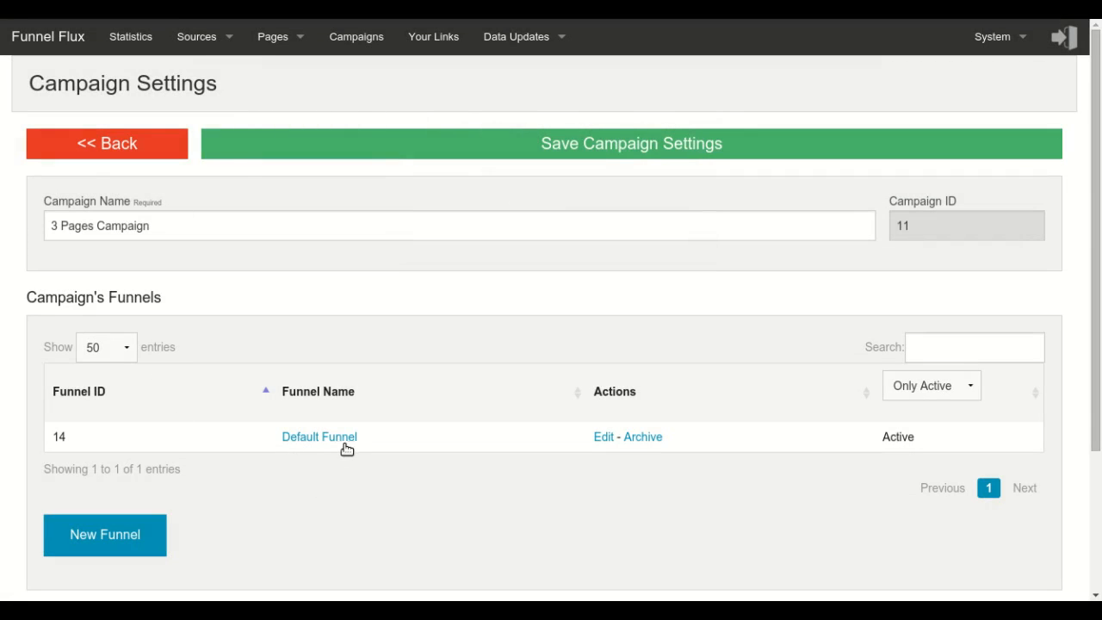
Open the campaign's default funnel and rename it "Presell Funnel".
left_click(331, 439)
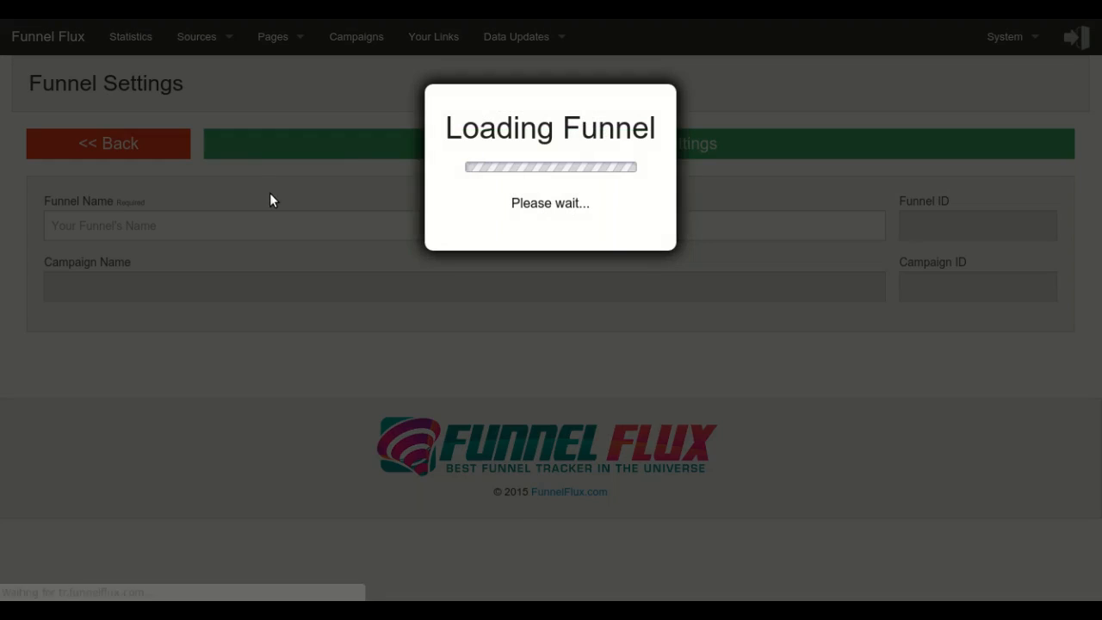
left_click(199, 224)
key("ctrl+a")
key("BackSpace")
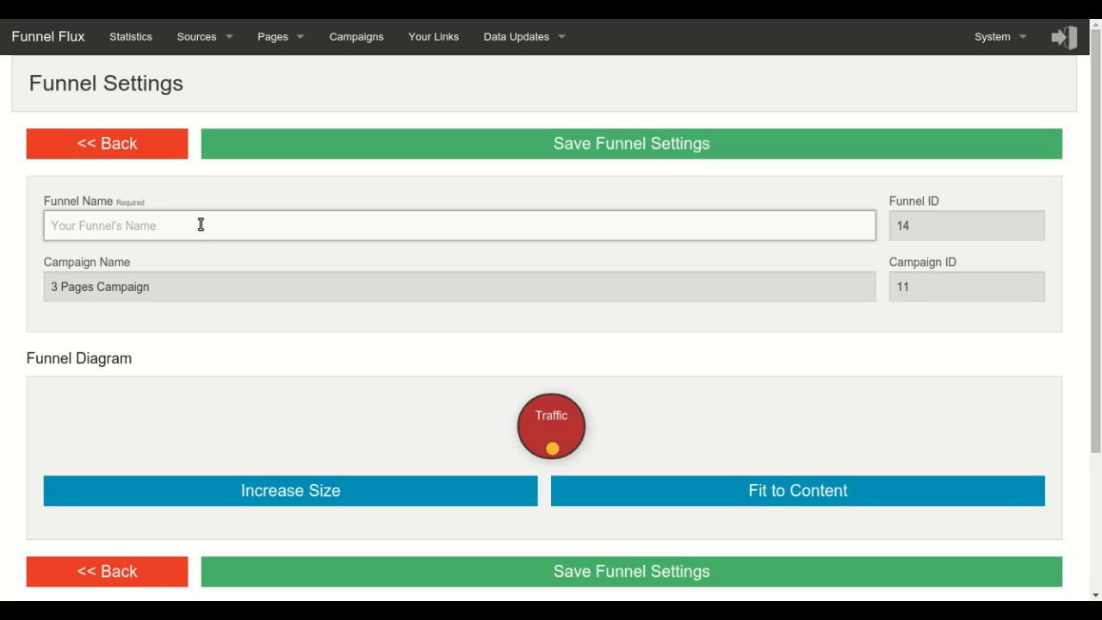
type("Presell Funnel")
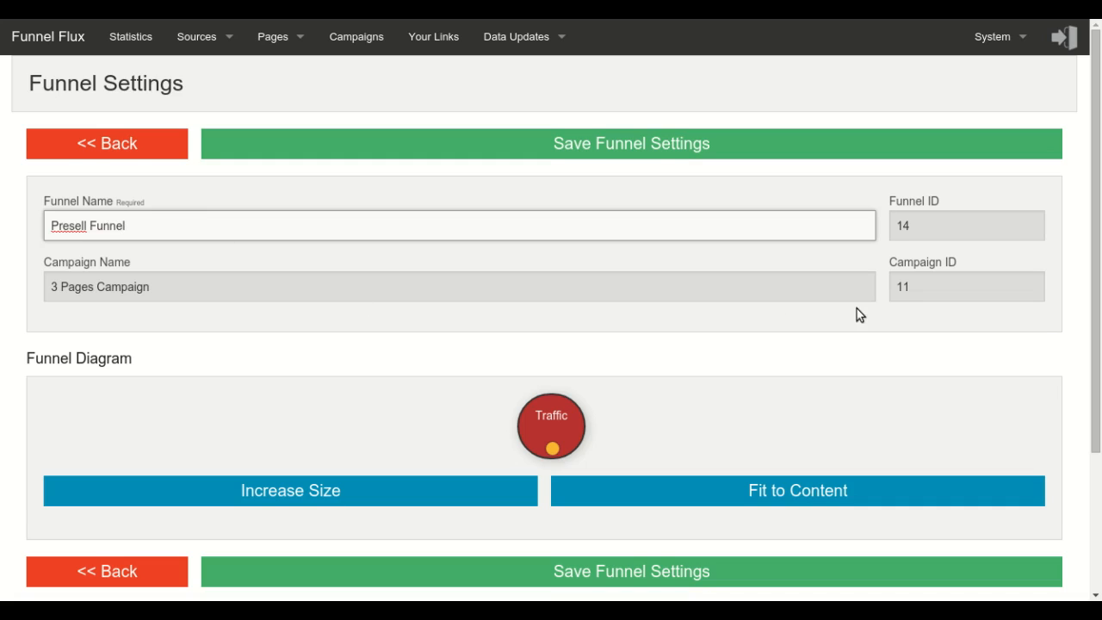
Enlarge the funnel diagram area, and copy Page 1's permalink from the WordPress page editor.
scroll(603, 379, "down", 1)
left_click(303, 448)
scroll(620, 370, "down", 2)
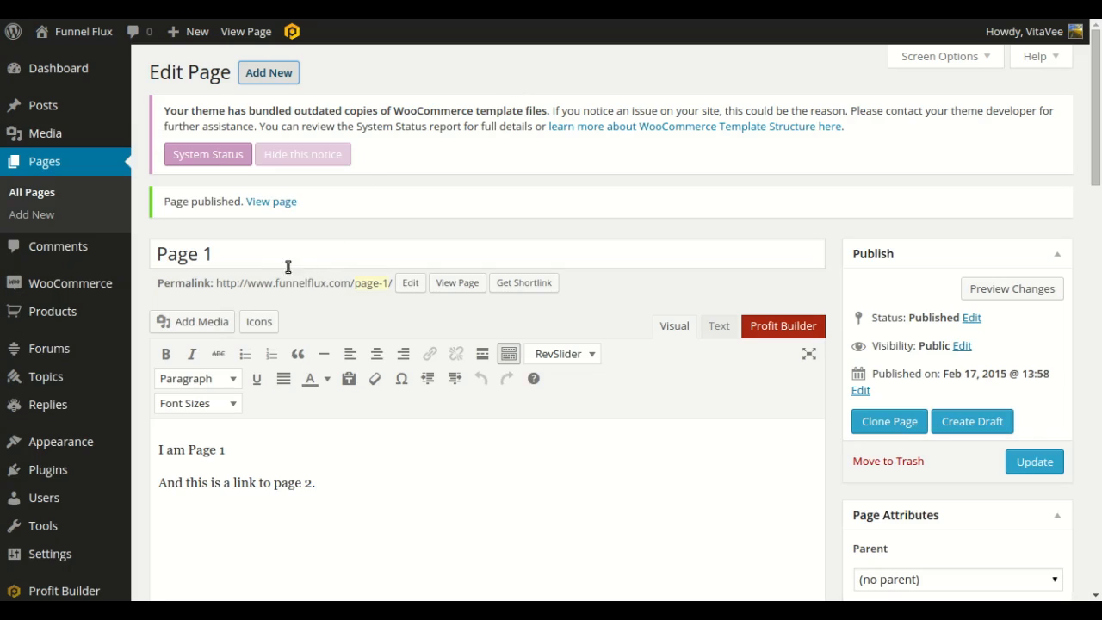
left_click_drag(220, 283, 388, 278)
key("ctrl+c")
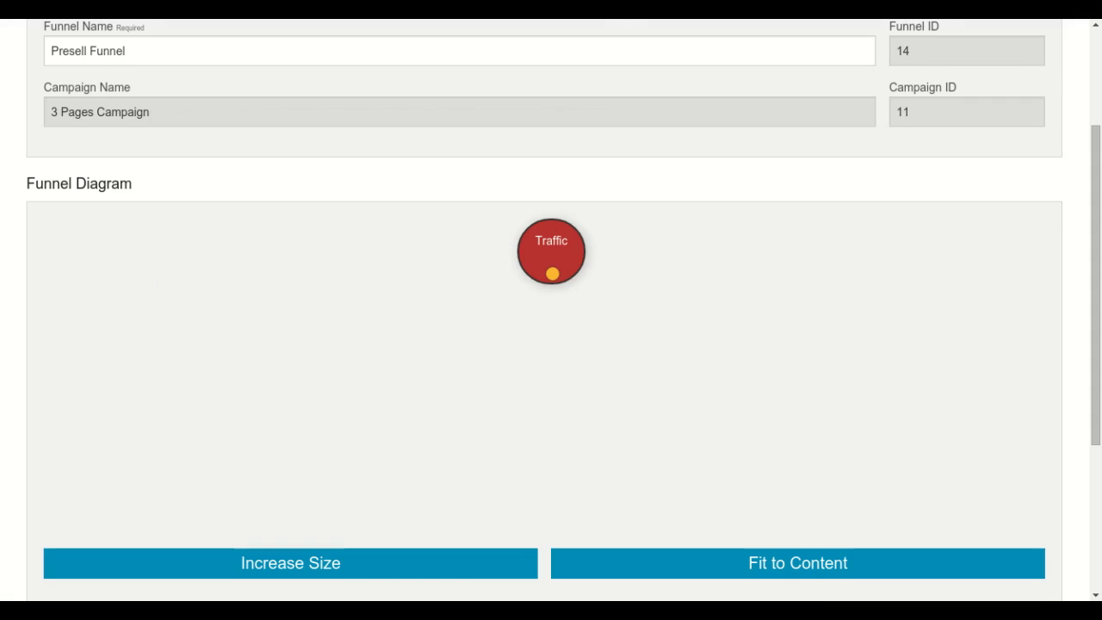
left_click_drag(552, 274, 316, 352)
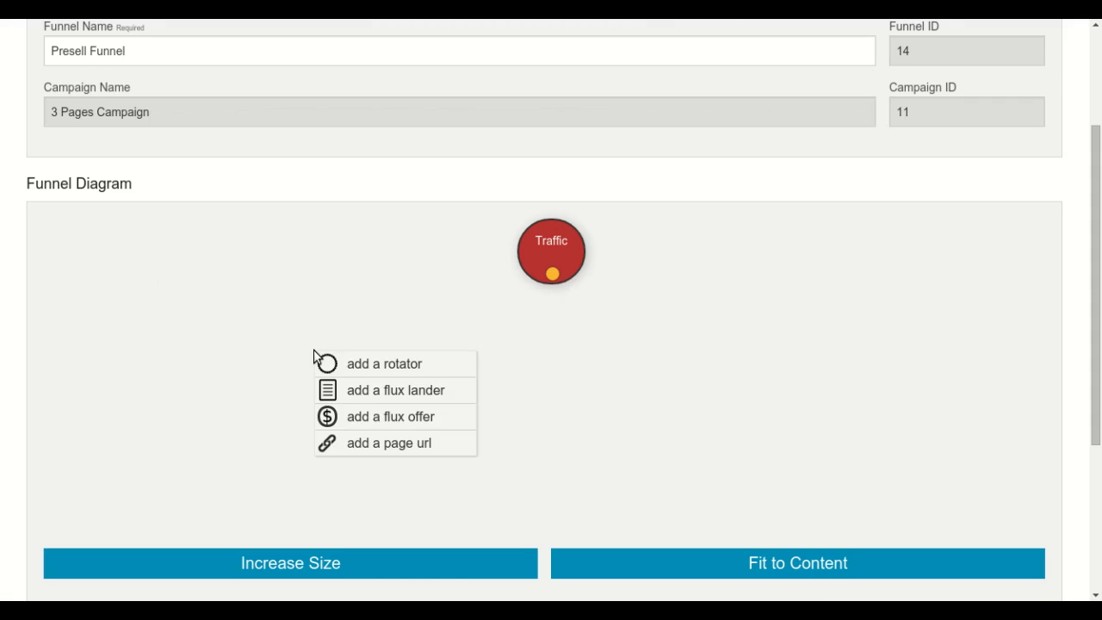
left_click(389, 444)
left_click(519, 246)
key("ctrl+v")
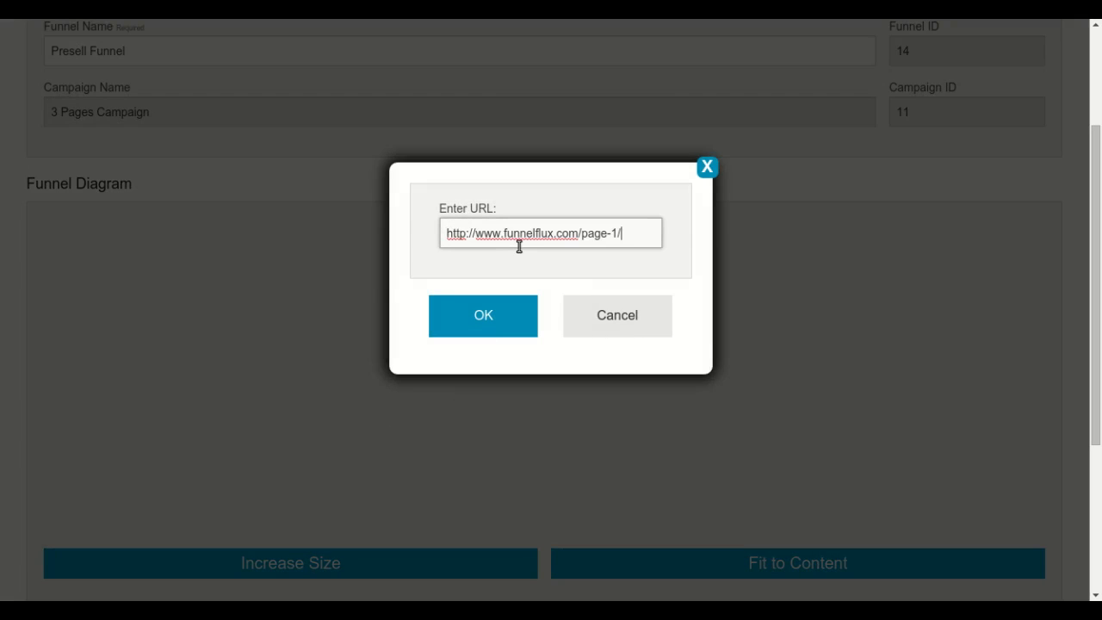
left_click(646, 322)
mouse_move(284, 43)
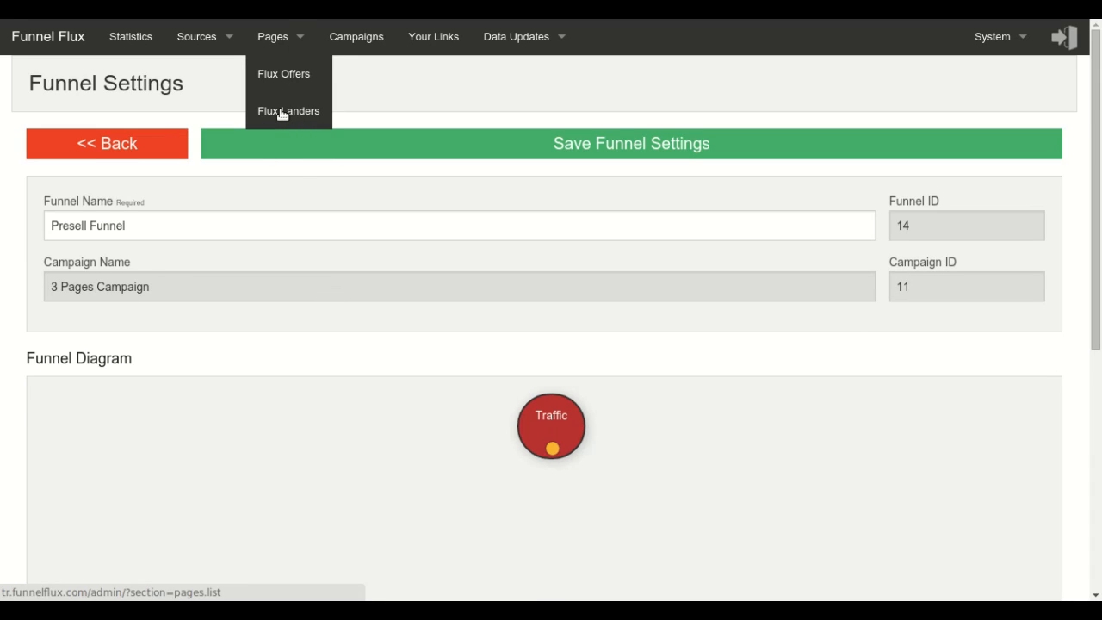
scroll(293, 167, "down", 4)
scroll(401, 354, "up", 1)
right_click(349, 336)
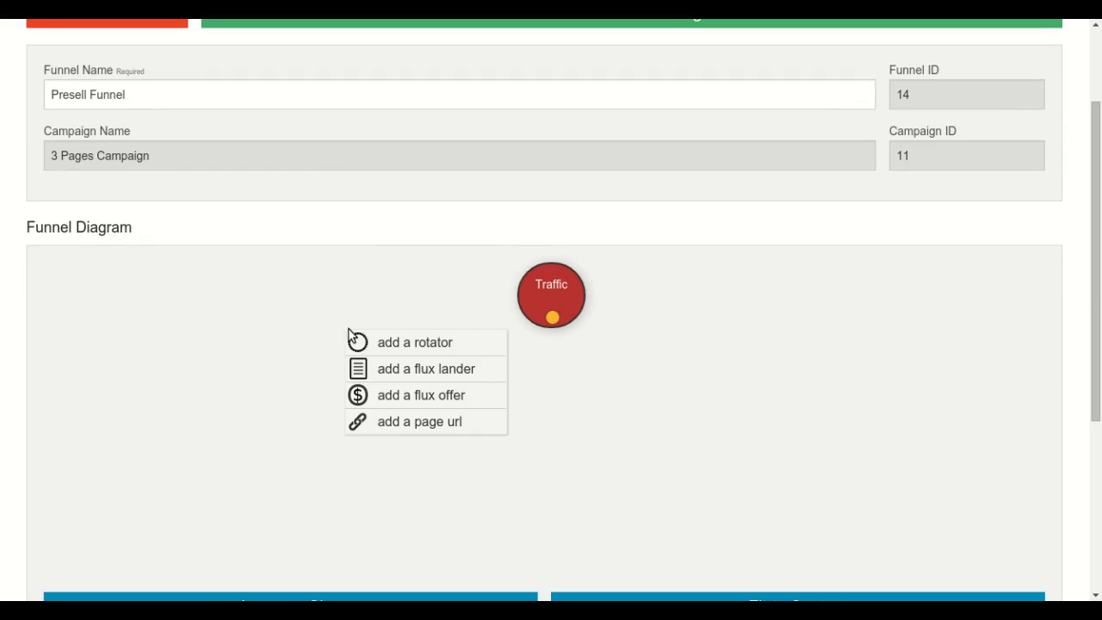
left_click(421, 377)
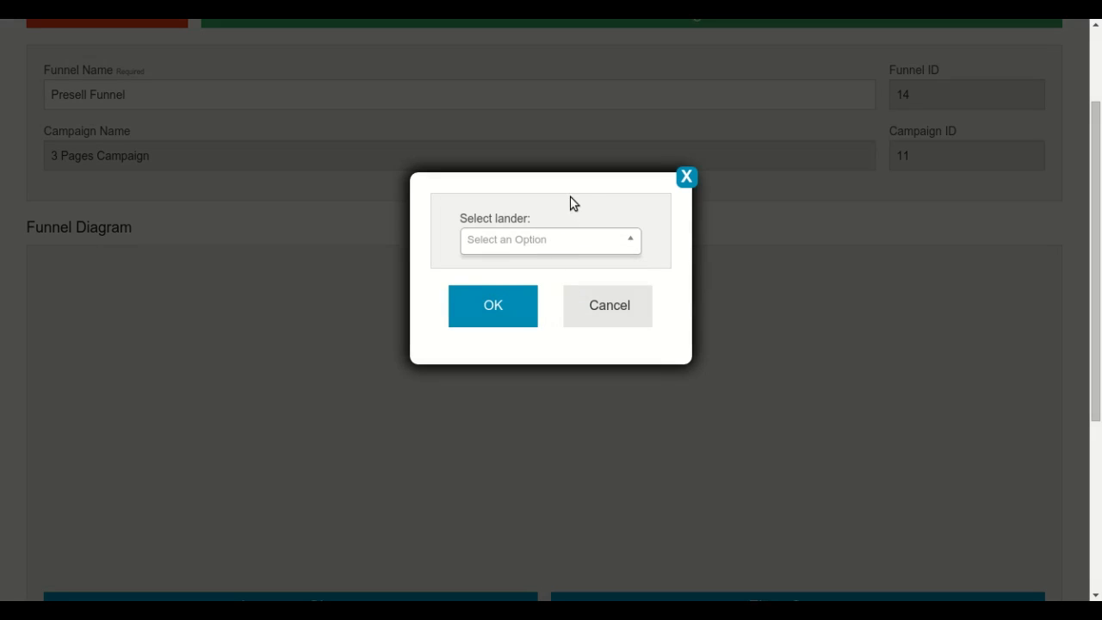
left_click(597, 315)
left_click(362, 376)
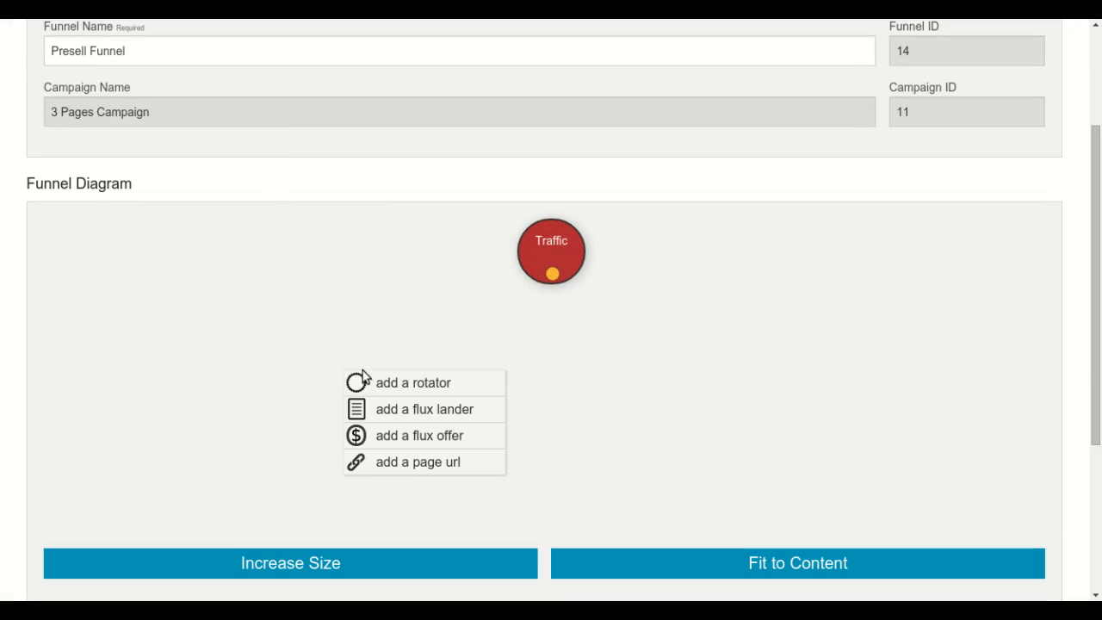
left_click(421, 461)
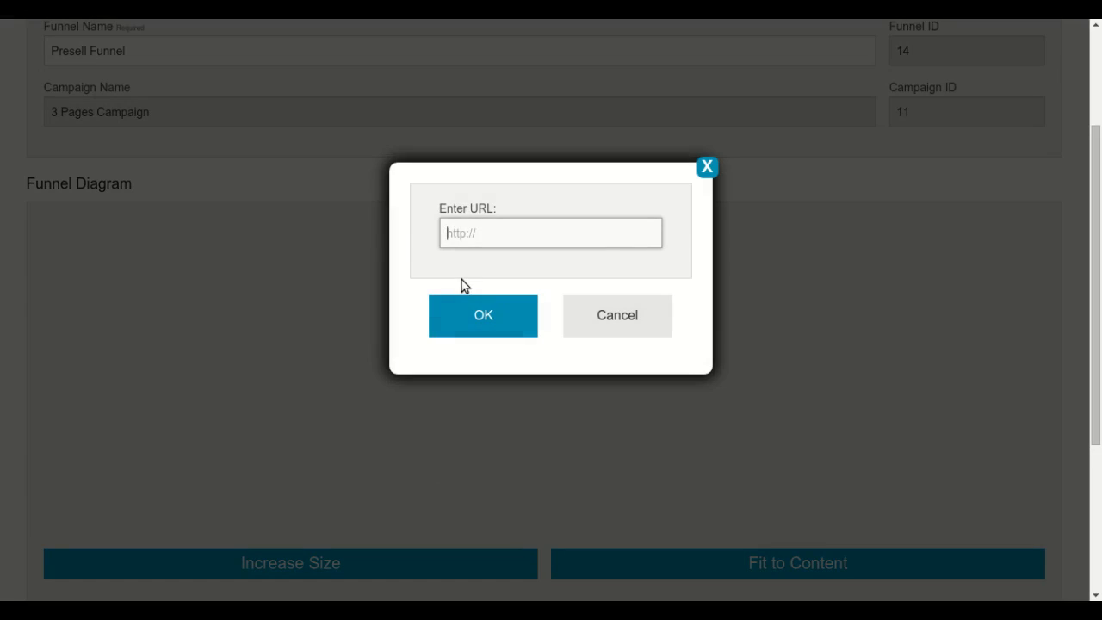
key("ctrl+v")
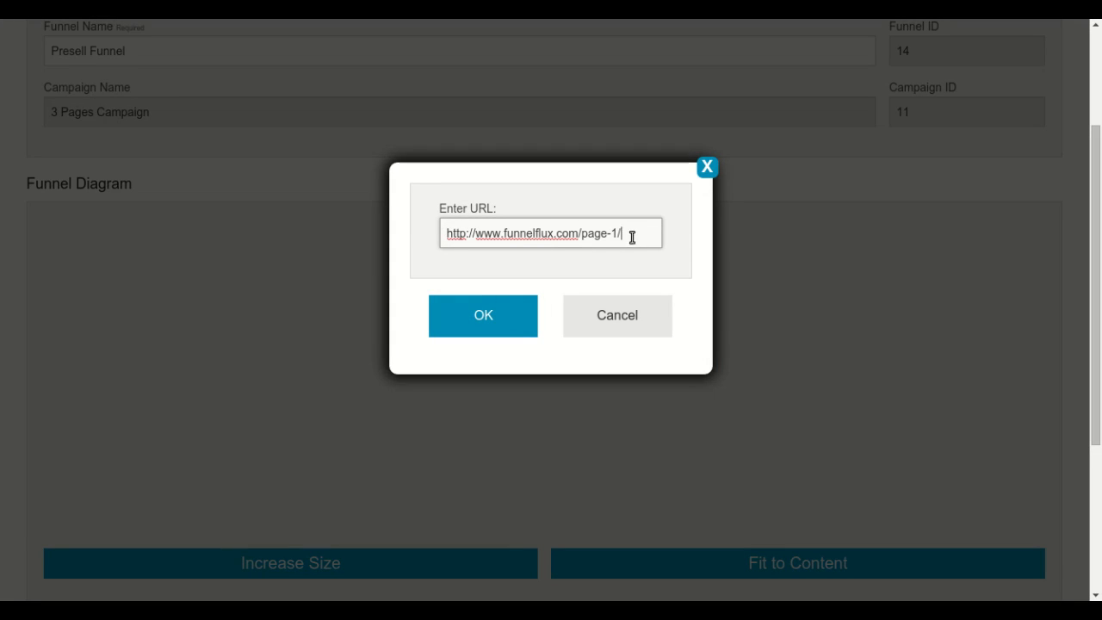
left_click(486, 322)
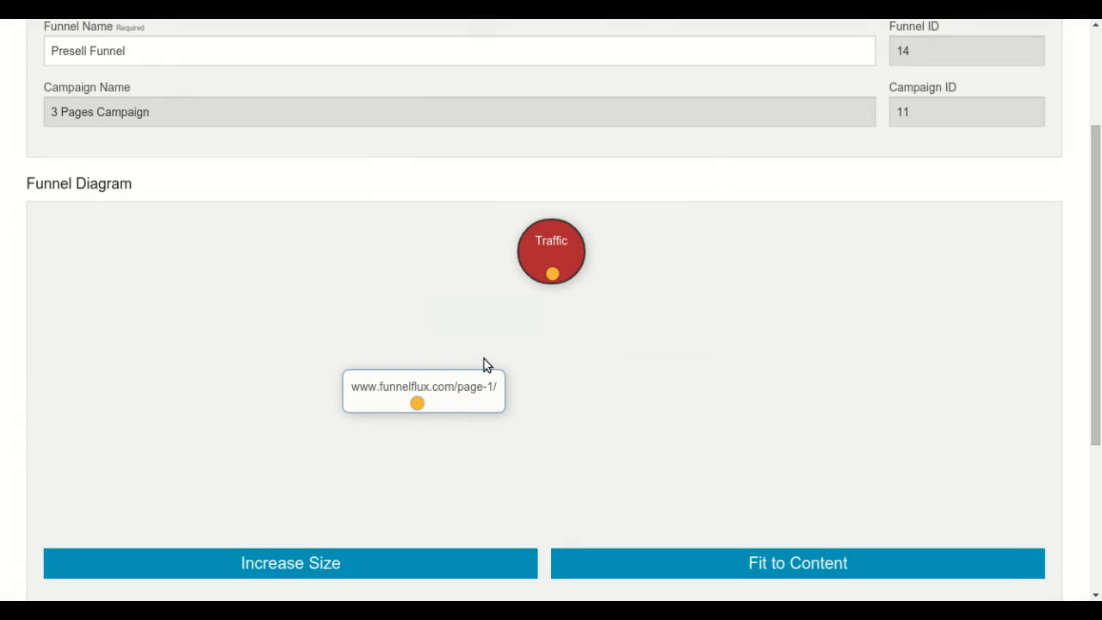
left_click_drag(455, 387, 378, 377)
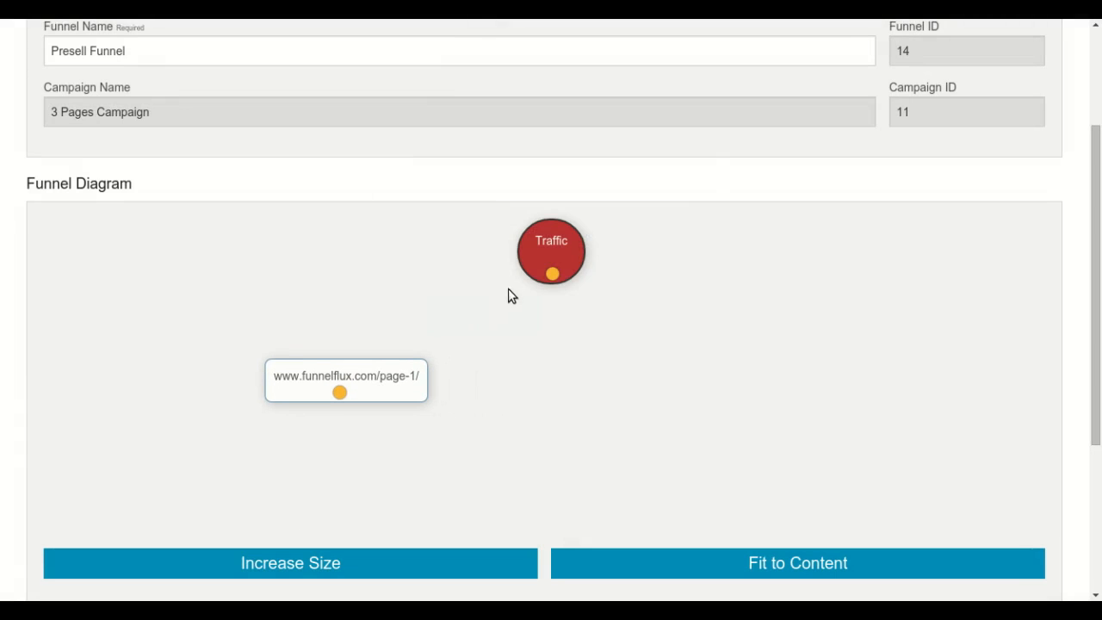
right_click(536, 356)
left_click(632, 449)
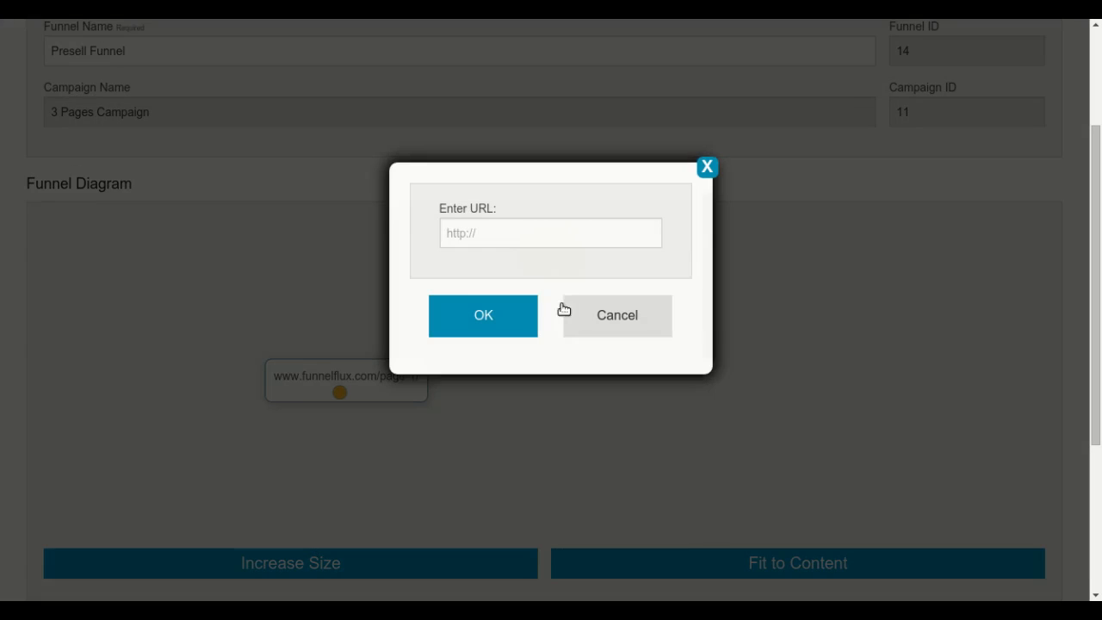
type("http://www.funnelflux.com/page-1/")
type("/")
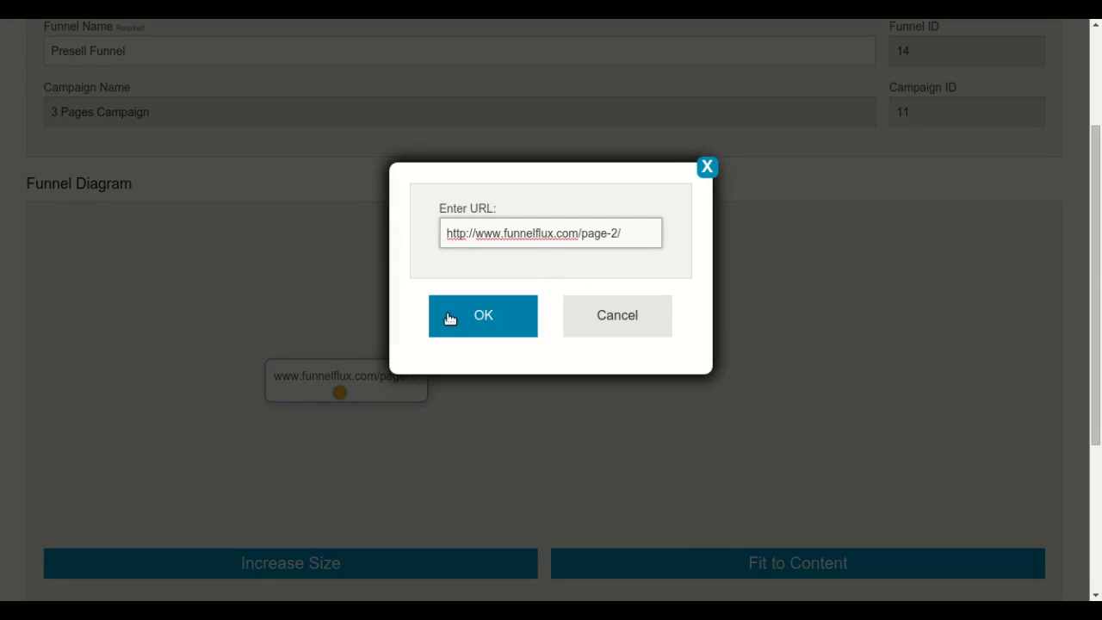
left_click(469, 313)
right_click(810, 386)
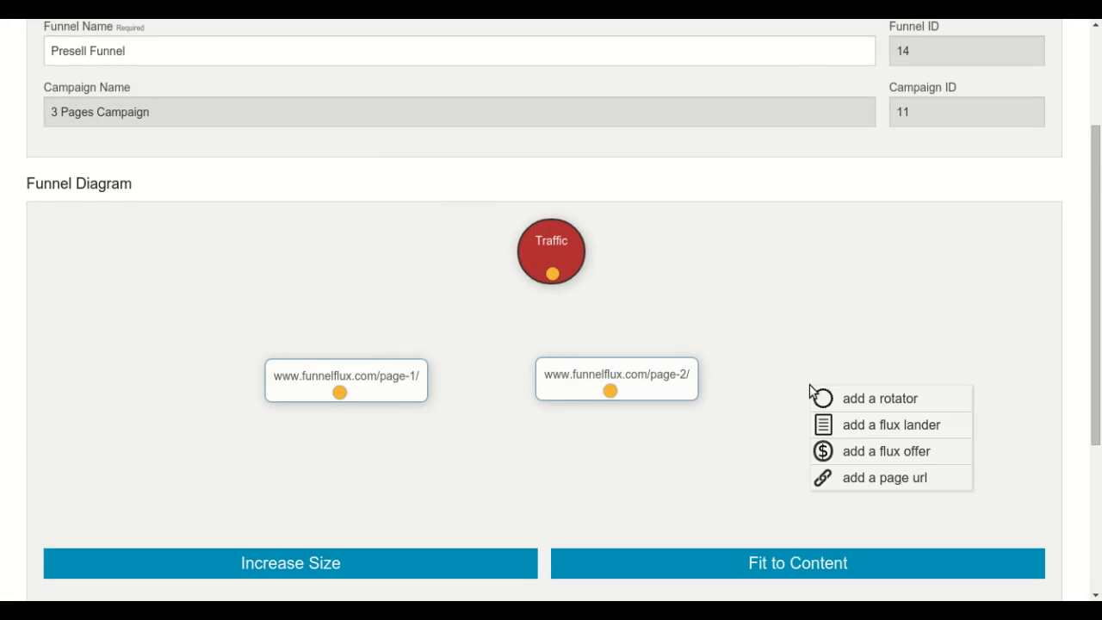
left_click(914, 476)
type("http://www.funnelflux.com/page-1/")
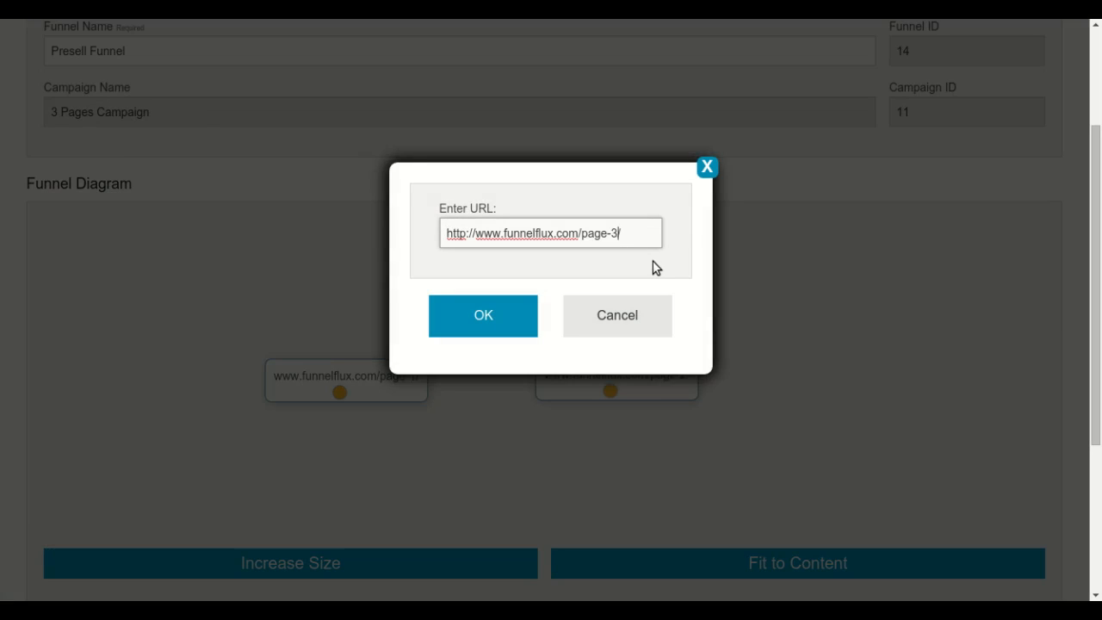
left_click(467, 319)
Arrange the three page nodes in a row below the Traffic node and connect Traffic to the page-1 node.
left_click_drag(572, 365, 521, 383)
left_click_drag(529, 258, 50, 249)
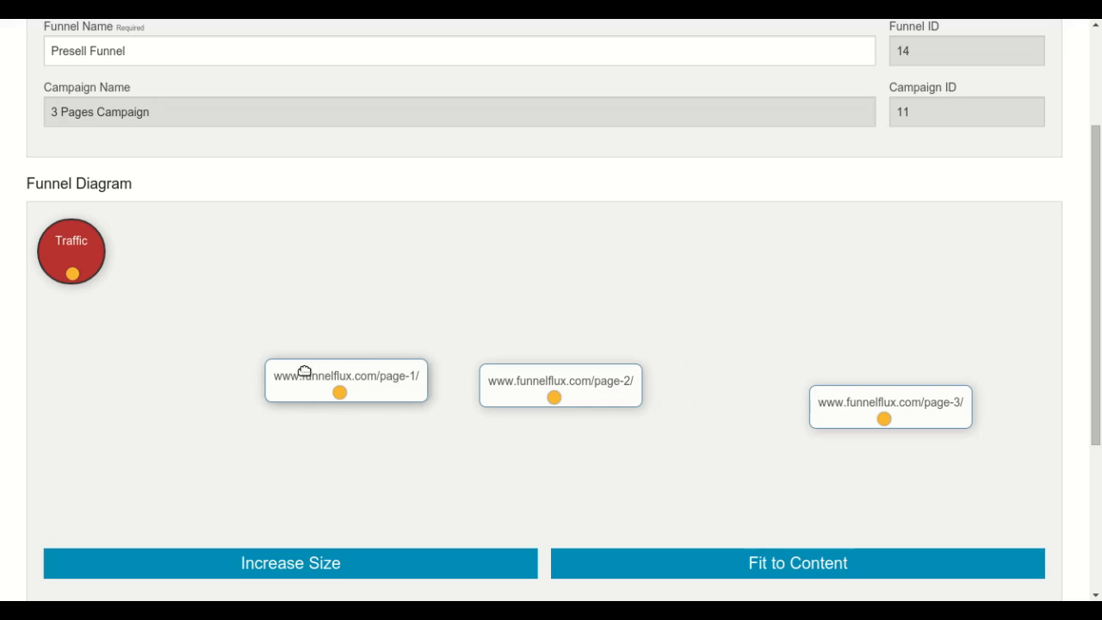
left_click_drag(302, 369, 75, 372)
left_click_drag(71, 276, 113, 383)
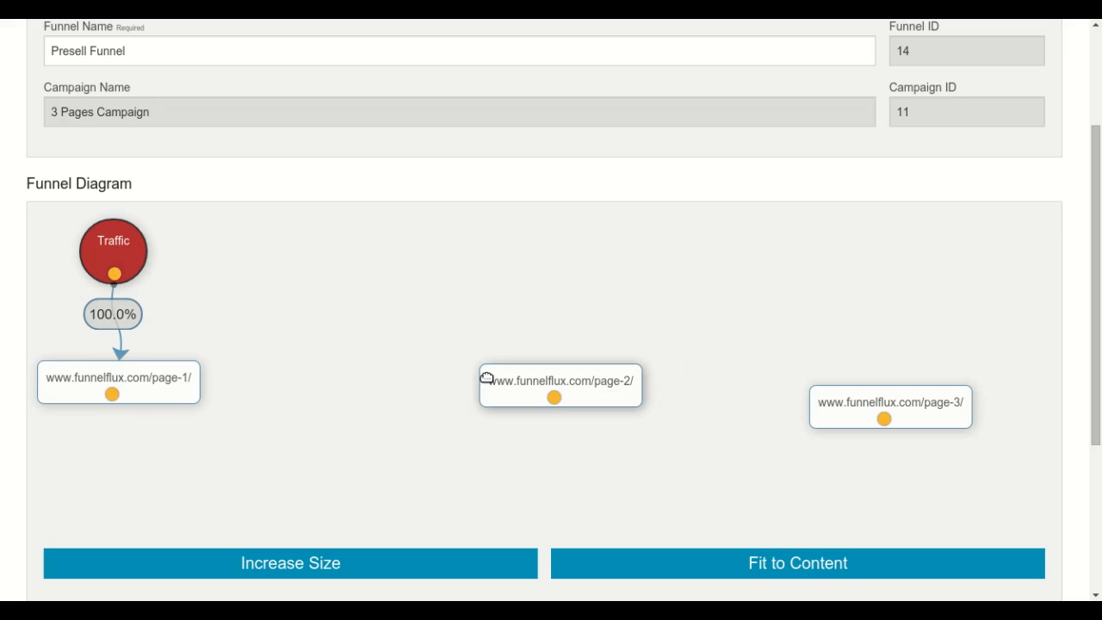
left_click_drag(487, 379, 298, 375)
left_click_drag(874, 412, 611, 375)
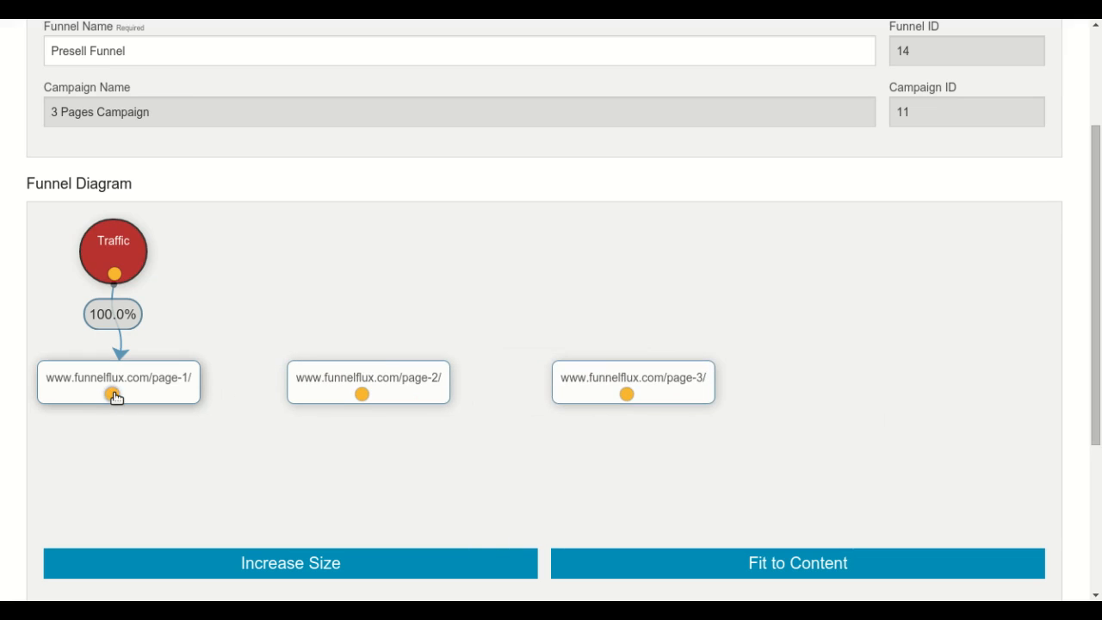
Connect page-1 with page-2 and page-2 with page-3 in both directions, spacing the nodes evenly along the row.
left_click_drag(112, 394, 358, 389)
left_click_drag(423, 381, 164, 395)
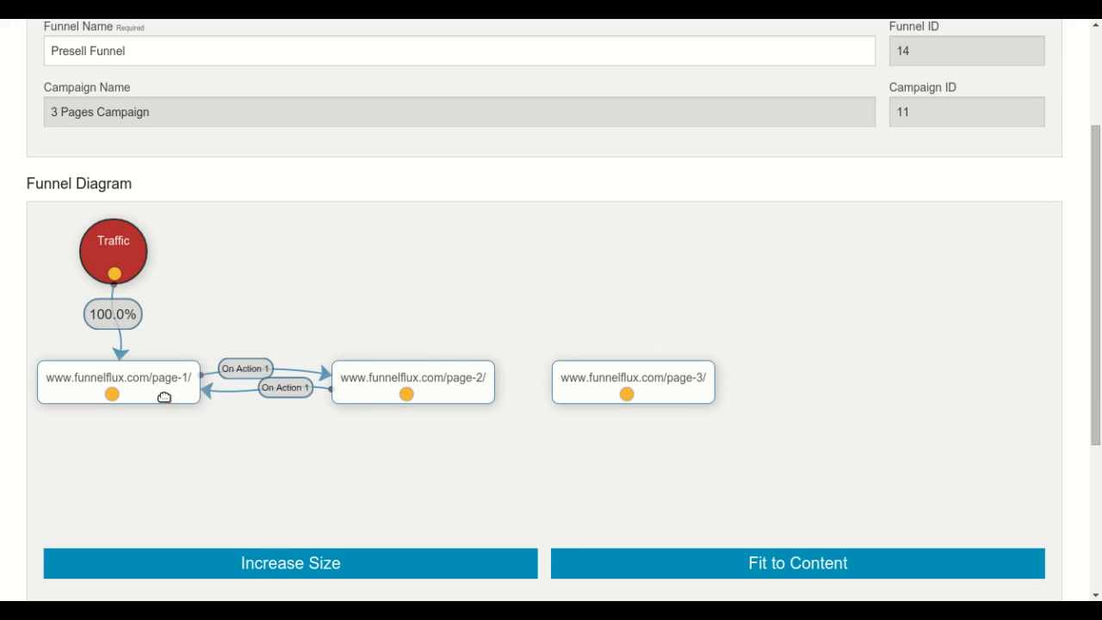
left_click_drag(406, 394, 435, 395)
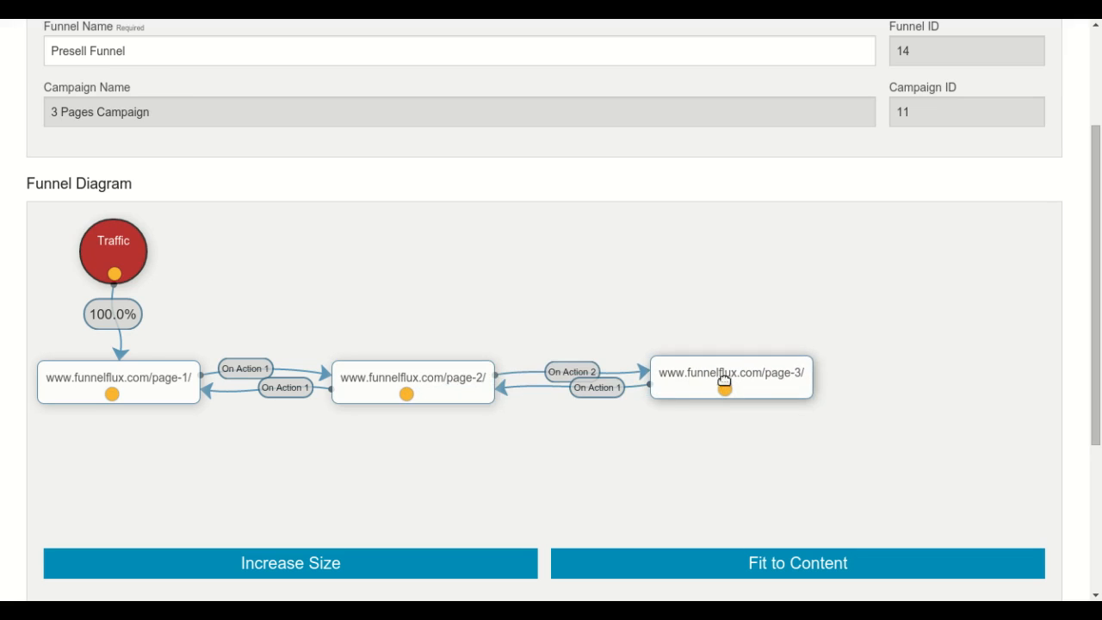
left_click_drag(759, 376, 751, 381)
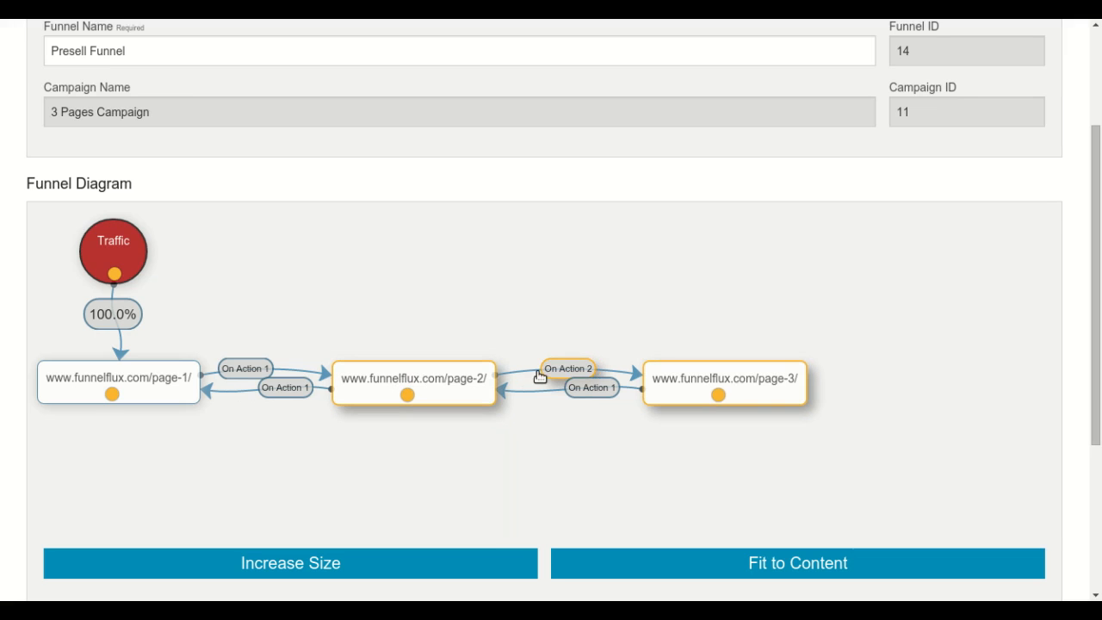
Set the connection from page-2 to page-3 to On Action 3.
left_click(568, 367)
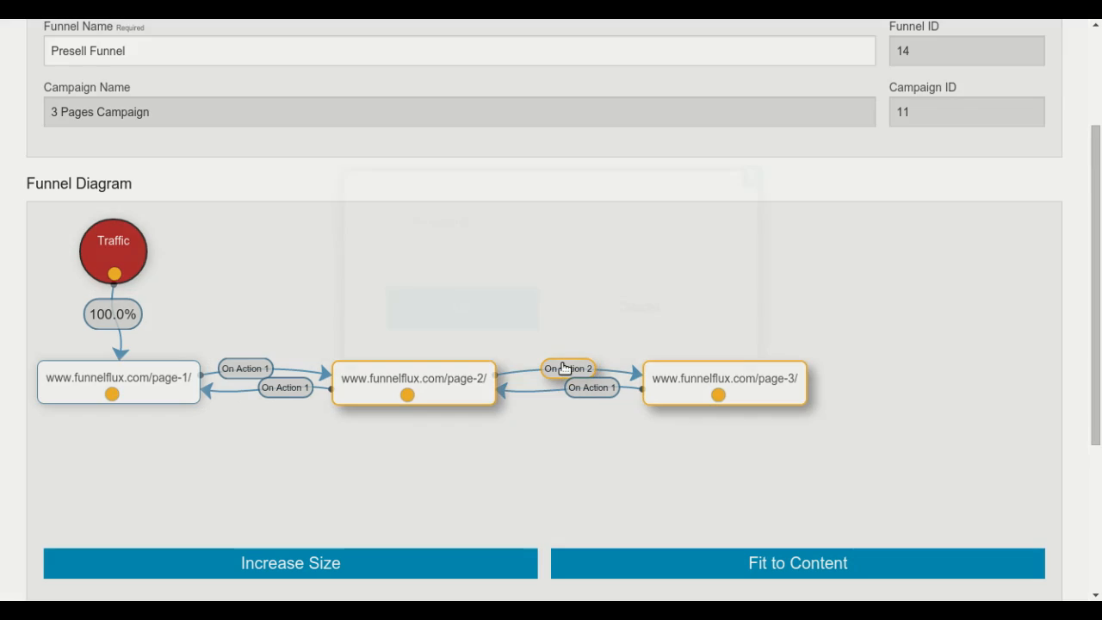
left_click(463, 222)
left_click(444, 312)
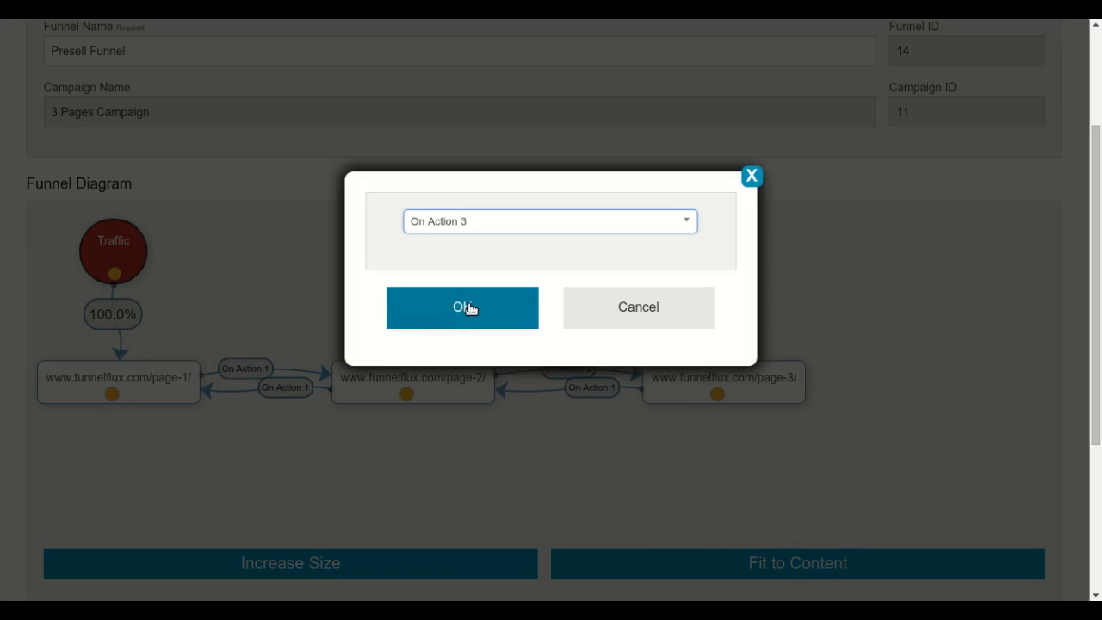
left_click(467, 308)
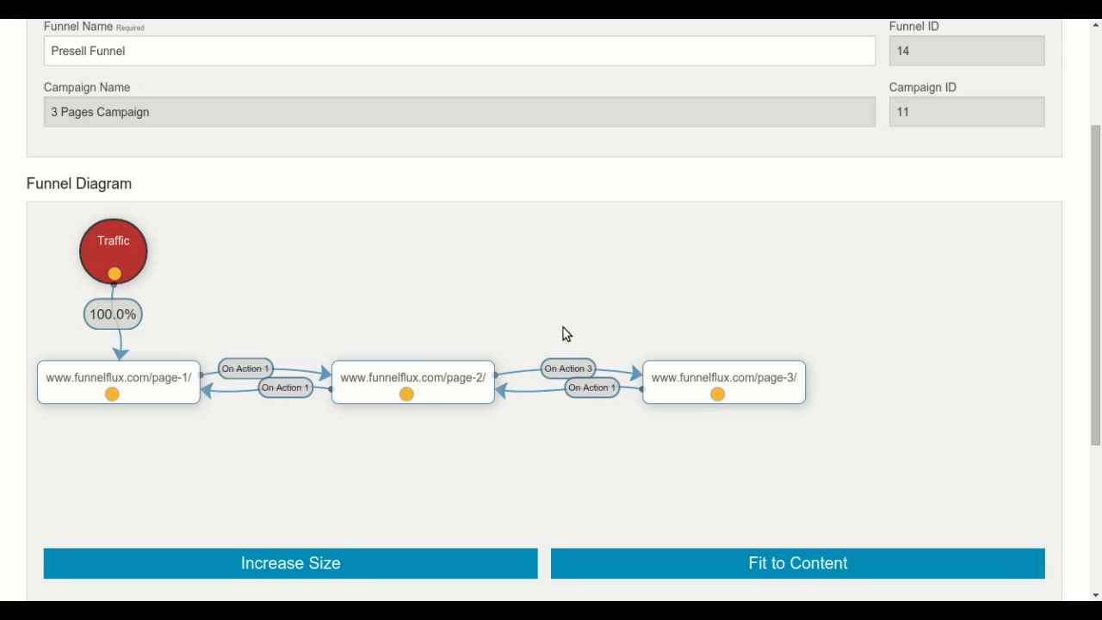
Set the return connection from page-3 to page-2 to On Action 2.
left_click(576, 392)
left_click(474, 222)
left_click(467, 292)
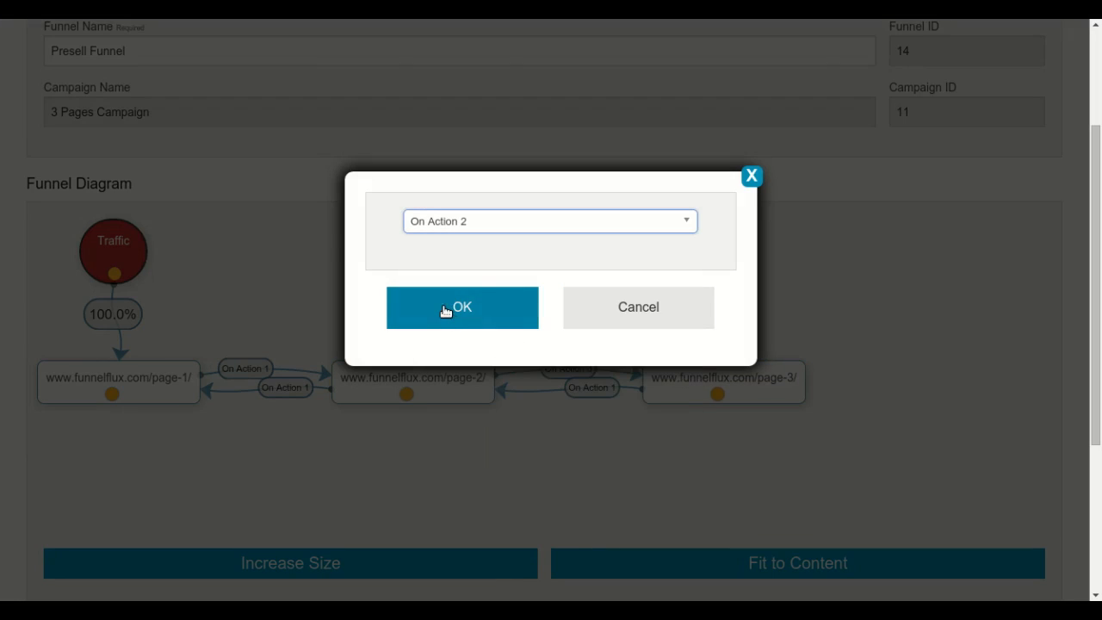
left_click(445, 311)
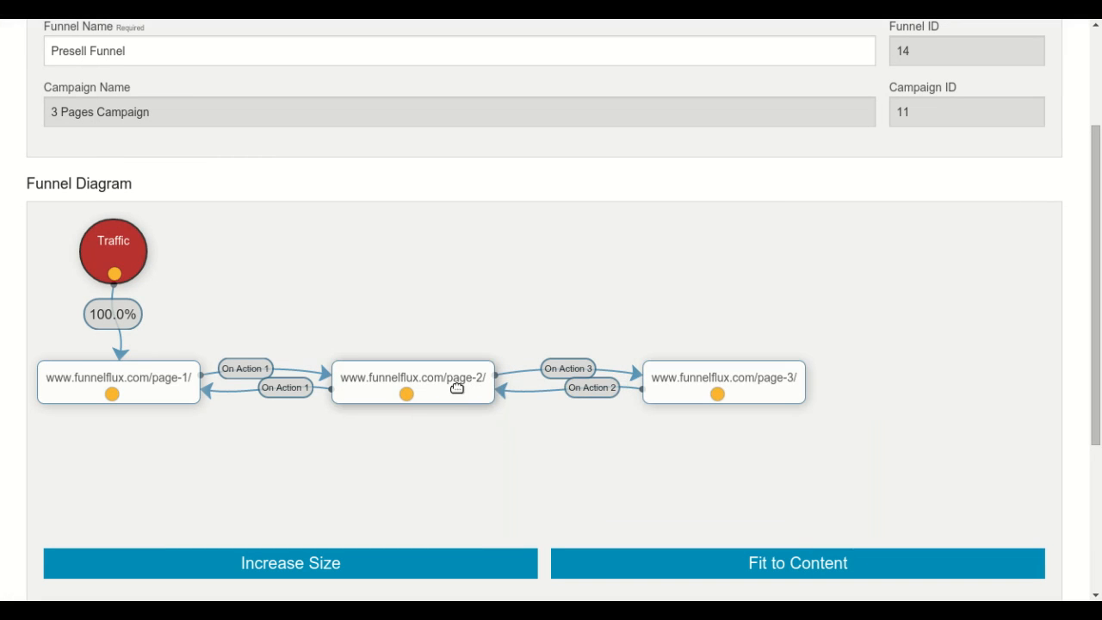
Add the flux offer "Health: 1000 Paleo Recipes" below the page-3 node and connect page-3 to it.
scroll(456, 387, "down", 1)
right_click(734, 420)
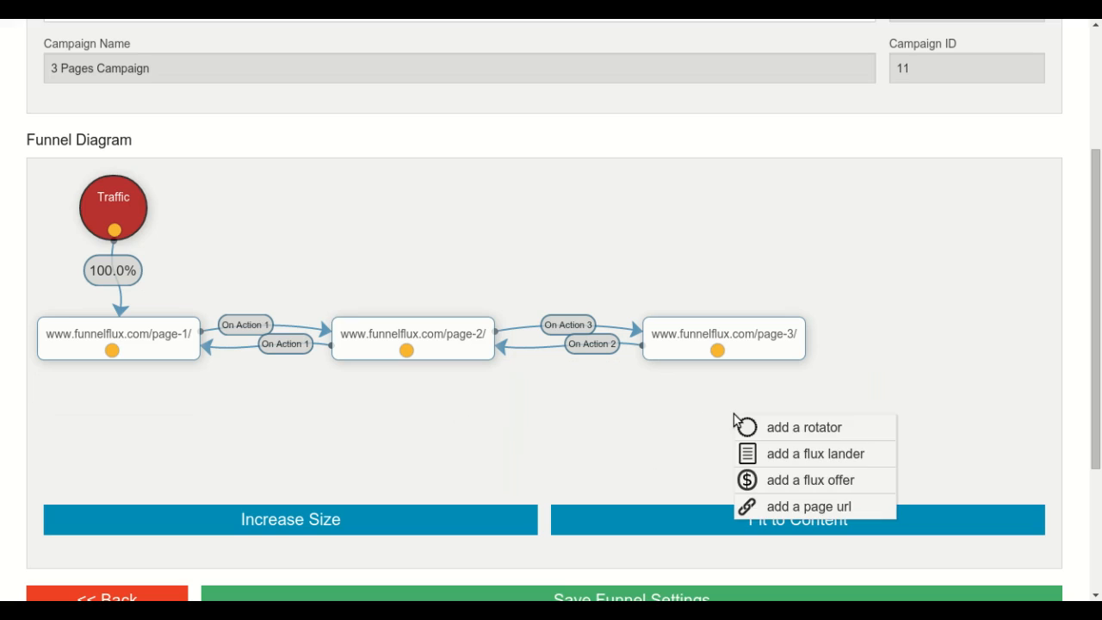
left_click(813, 480)
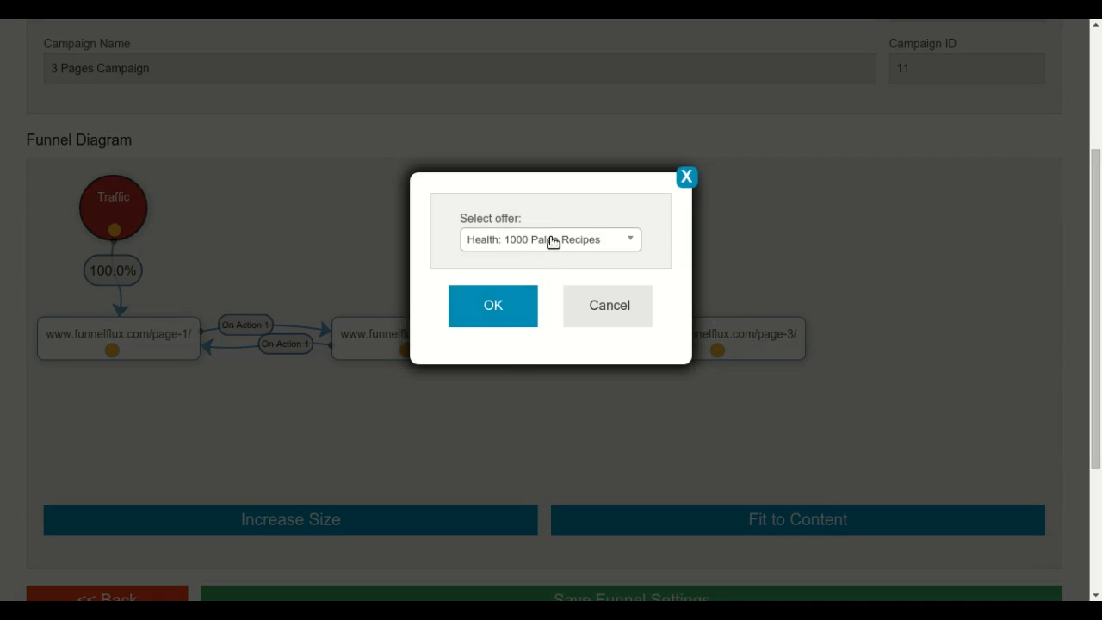
left_click(489, 305)
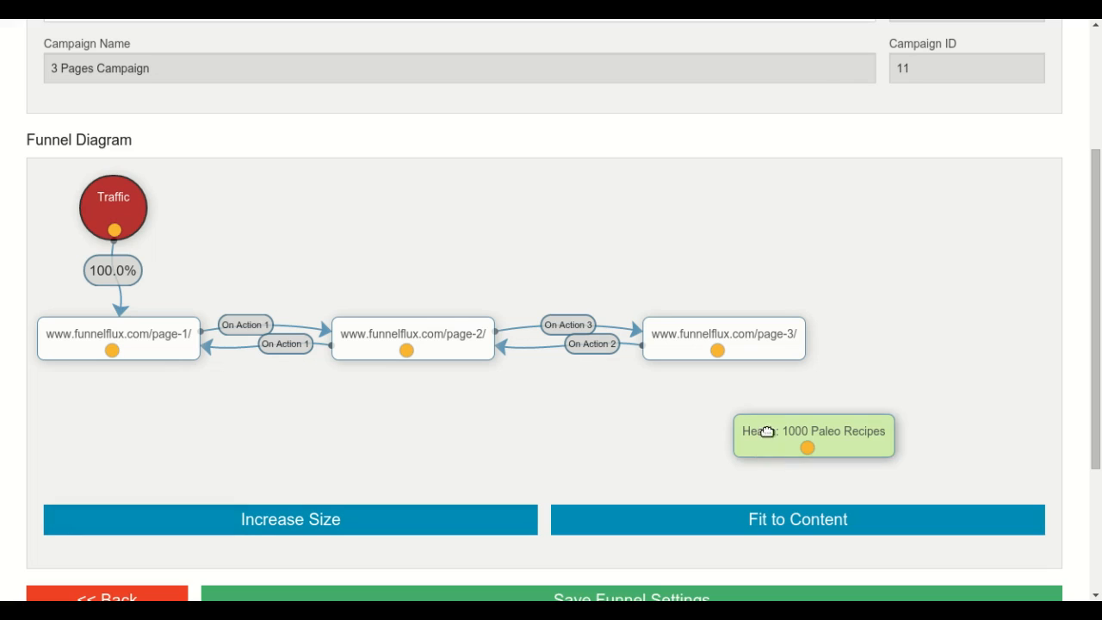
left_click_drag(769, 433, 672, 454)
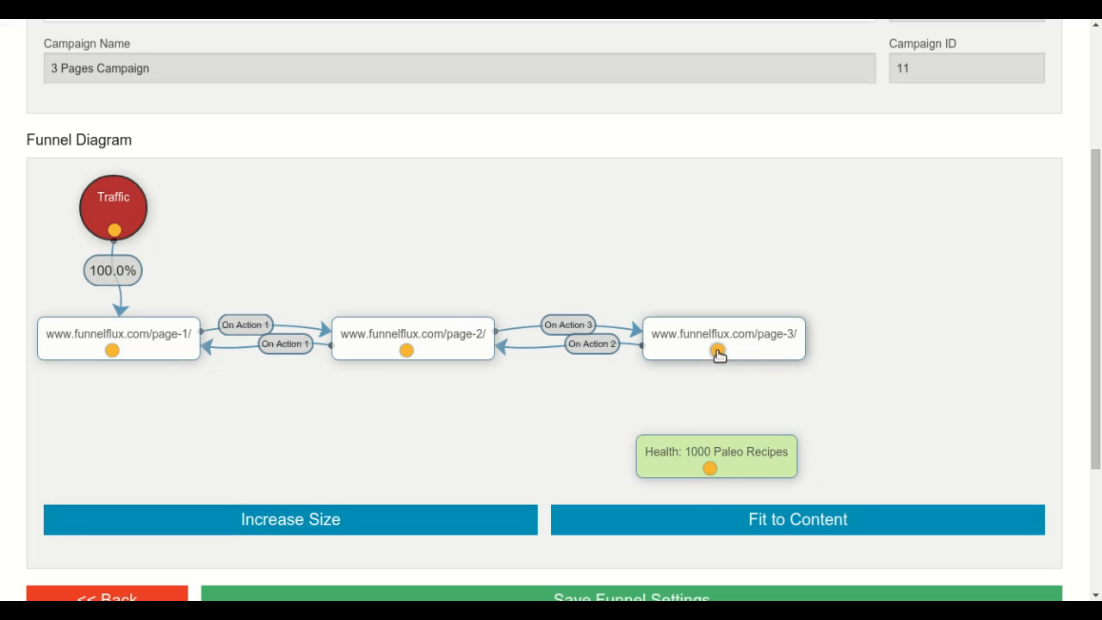
left_click_drag(717, 351, 717, 459)
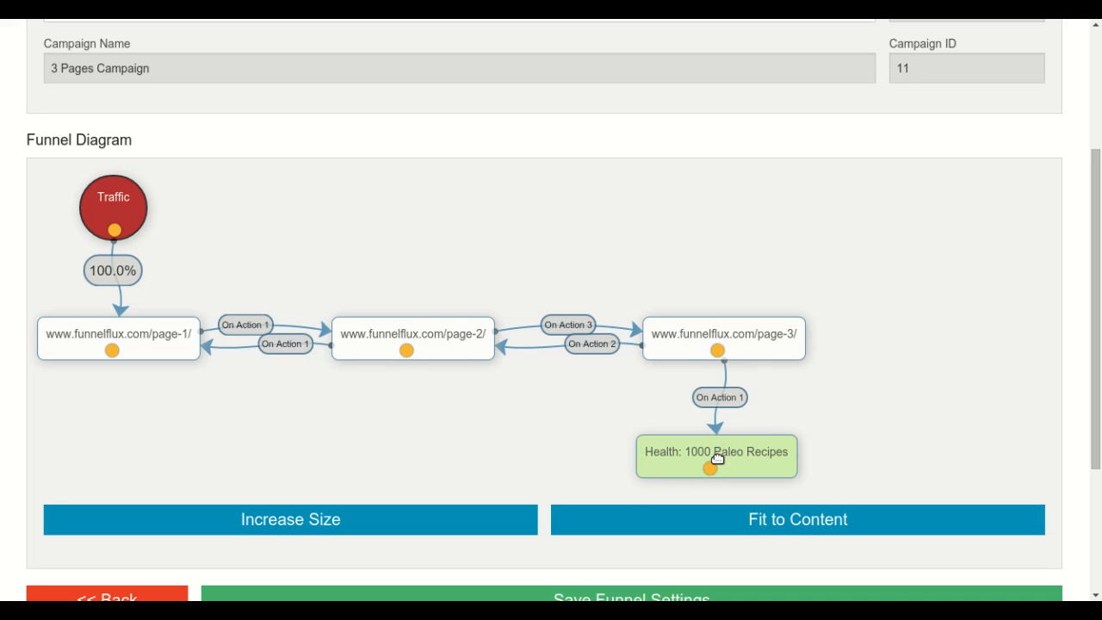
Set the connection from page-3 to the Health: 1000 Paleo Recipes offer to On Action 5 and save the funnel settings.
left_click(722, 398)
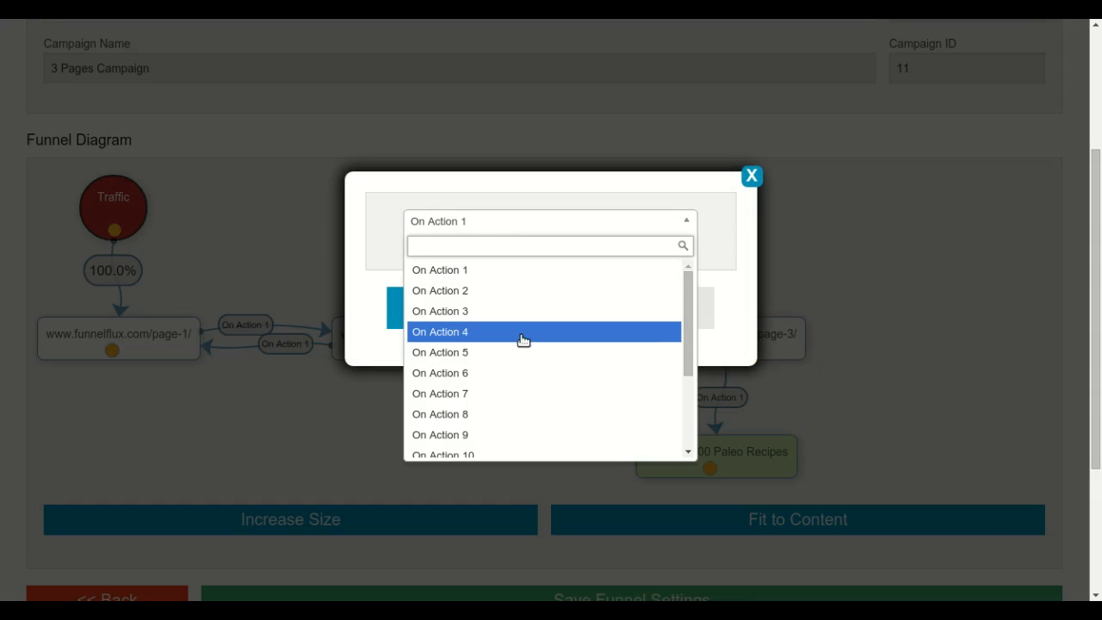
left_click(465, 351)
left_click(432, 314)
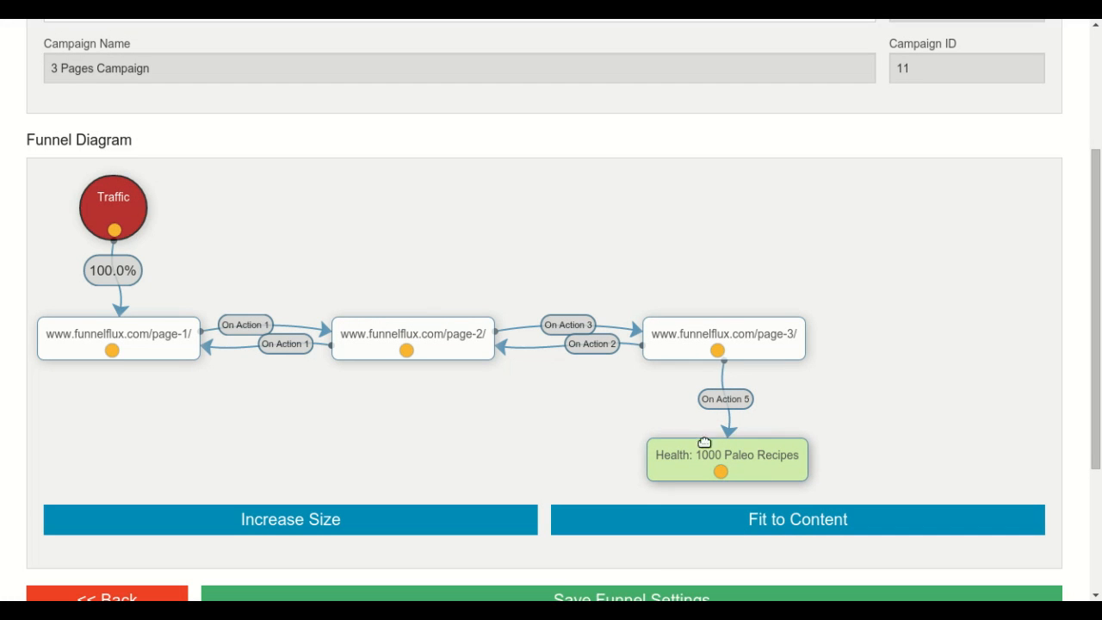
scroll(799, 290, "down", 3)
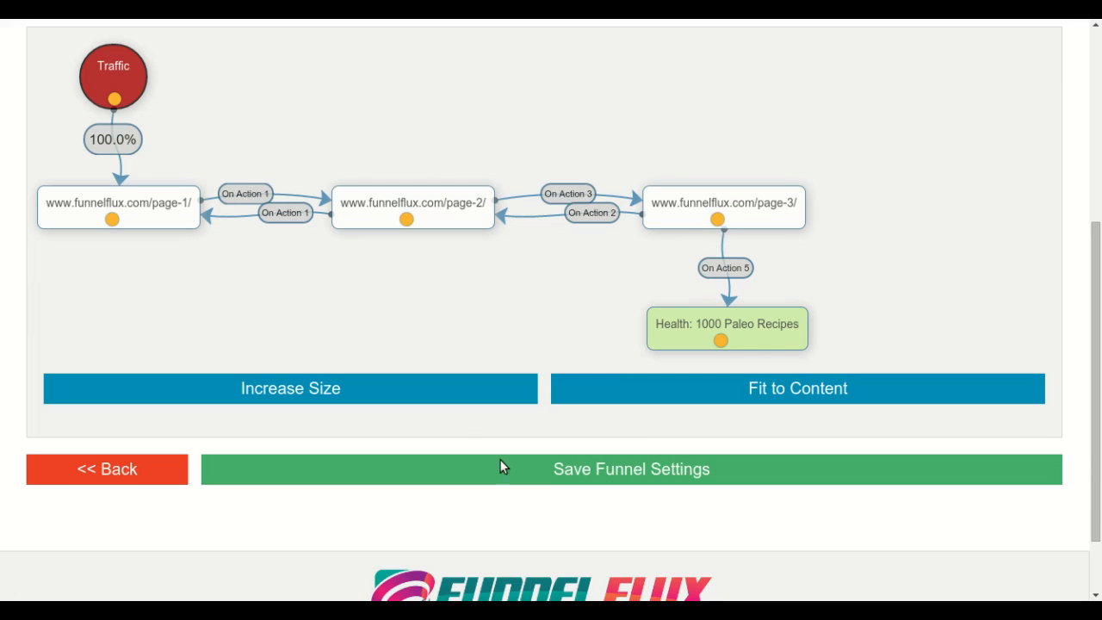
left_click(659, 468)
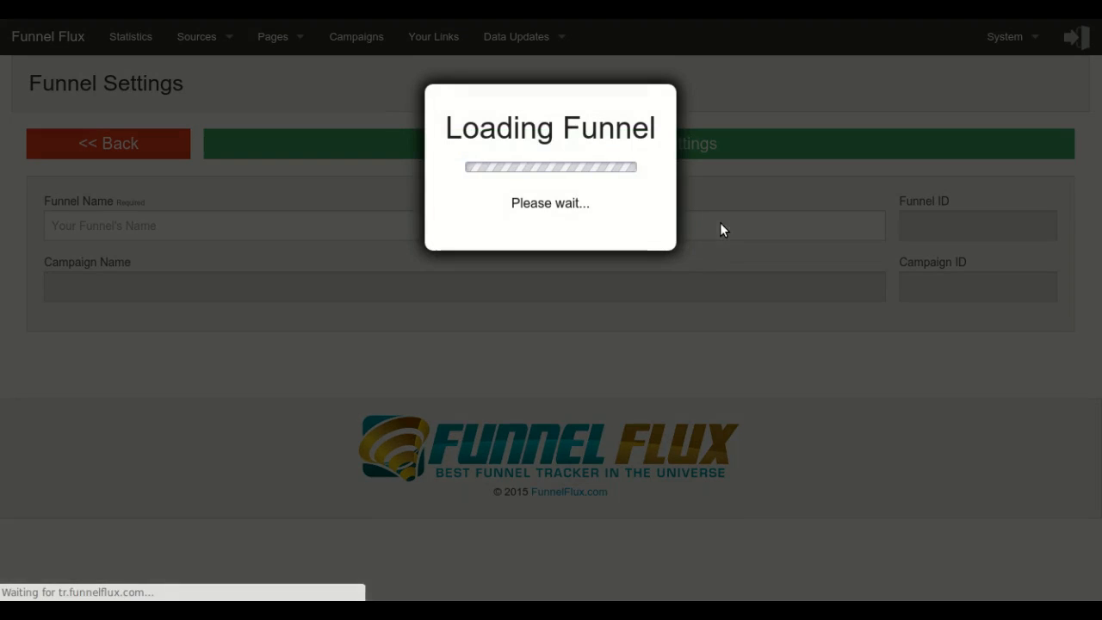
Set the connection from page-1 to page-2 to On Action 2 and save the funnel settings again.
scroll(748, 267, "down", 2)
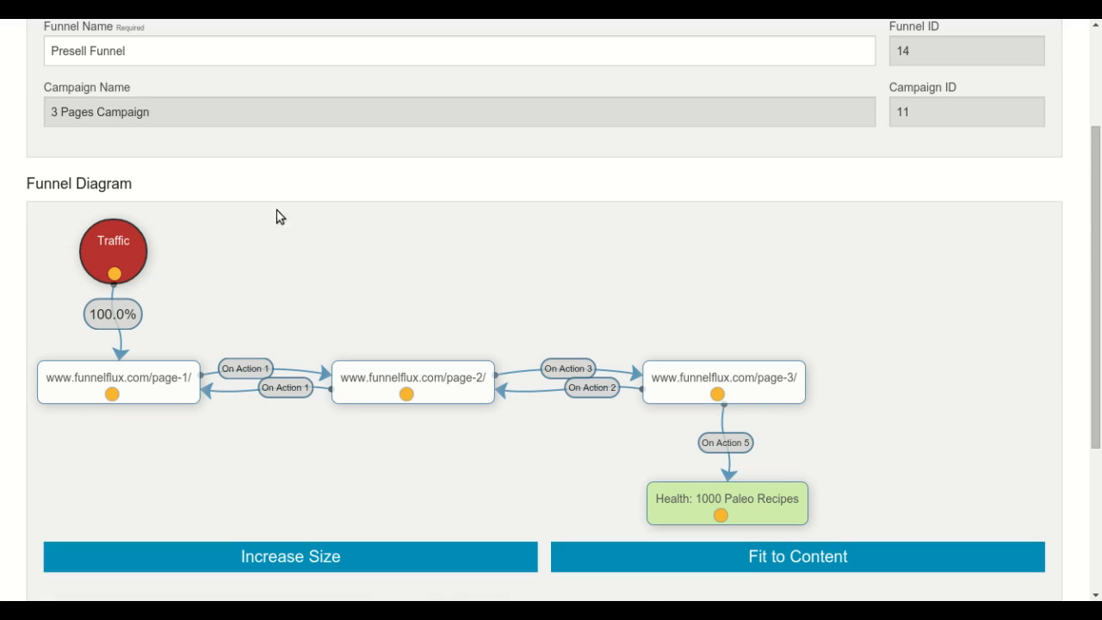
left_click(247, 367)
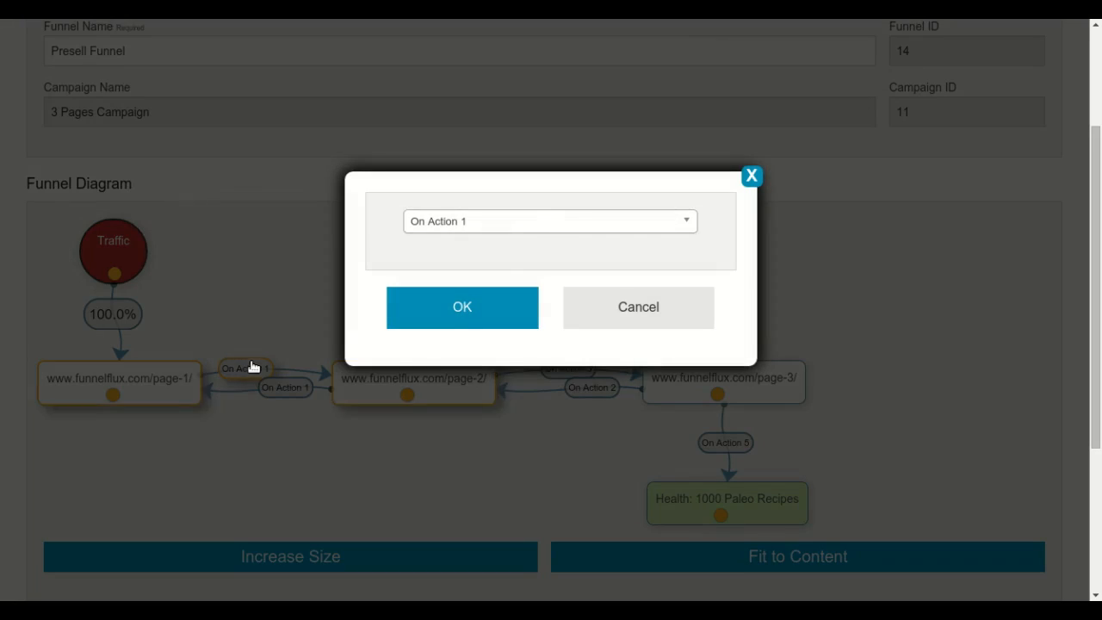
left_click(523, 216)
left_click(453, 291)
left_click(423, 313)
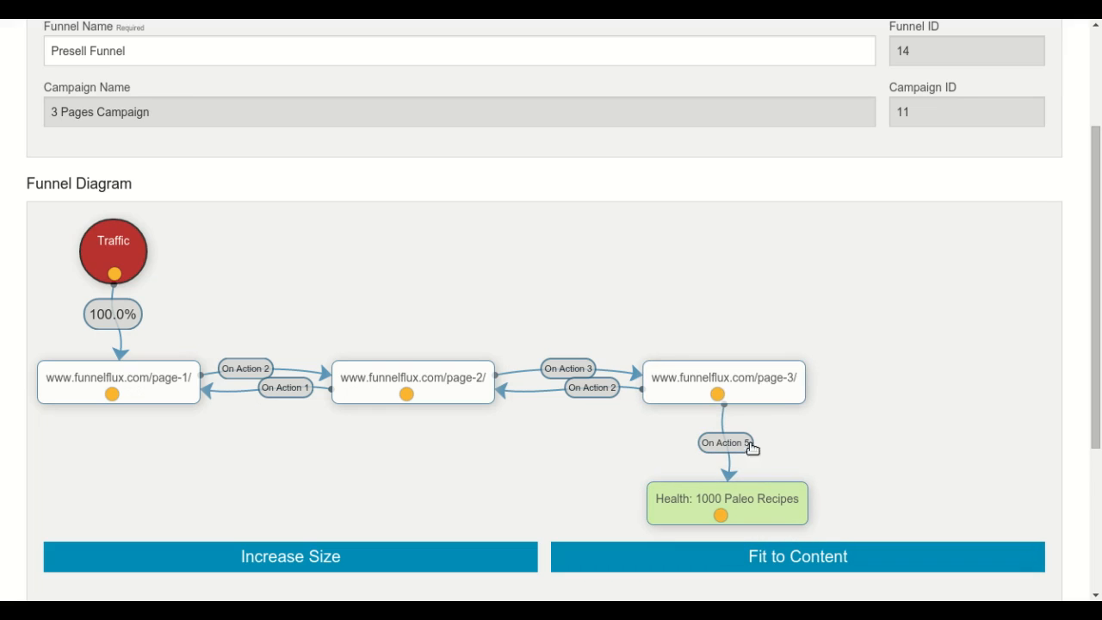
scroll(861, 413, "down", 3)
left_click(689, 418)
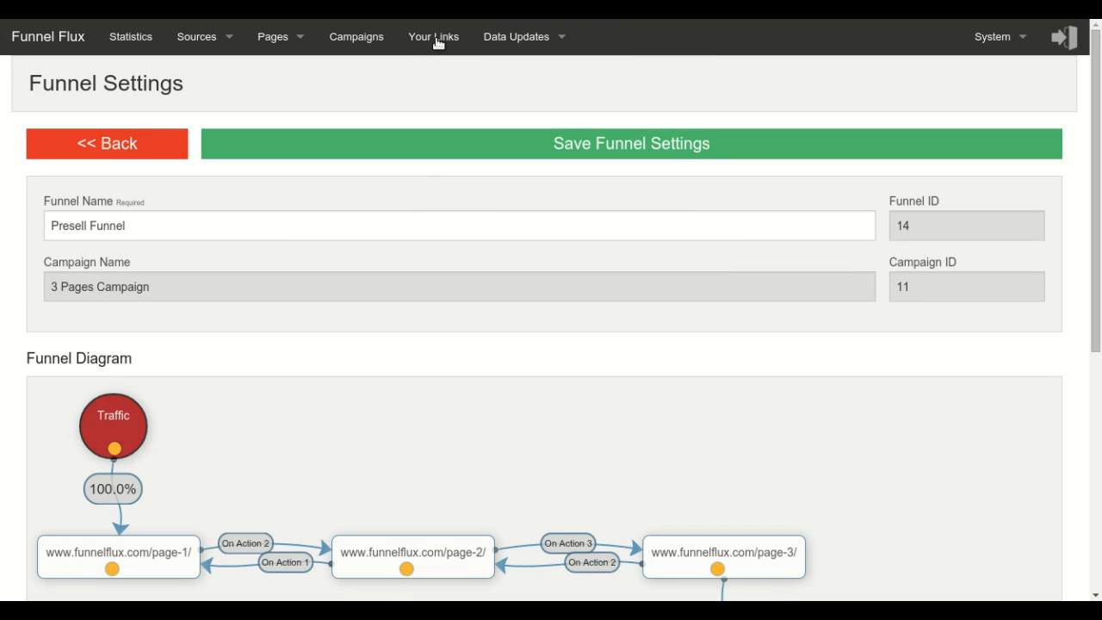
Copy the funnels' action clicks URL from Your Links and select the sentence "And this is a link to page 2." in WordPress Page 1.
left_click(437, 40)
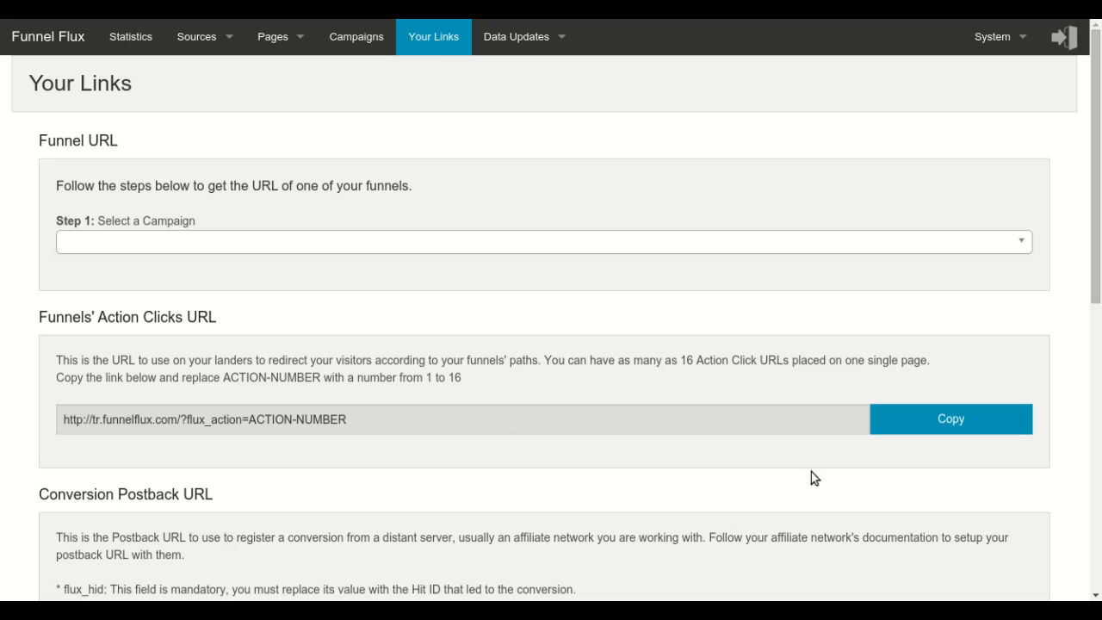
left_click(927, 424)
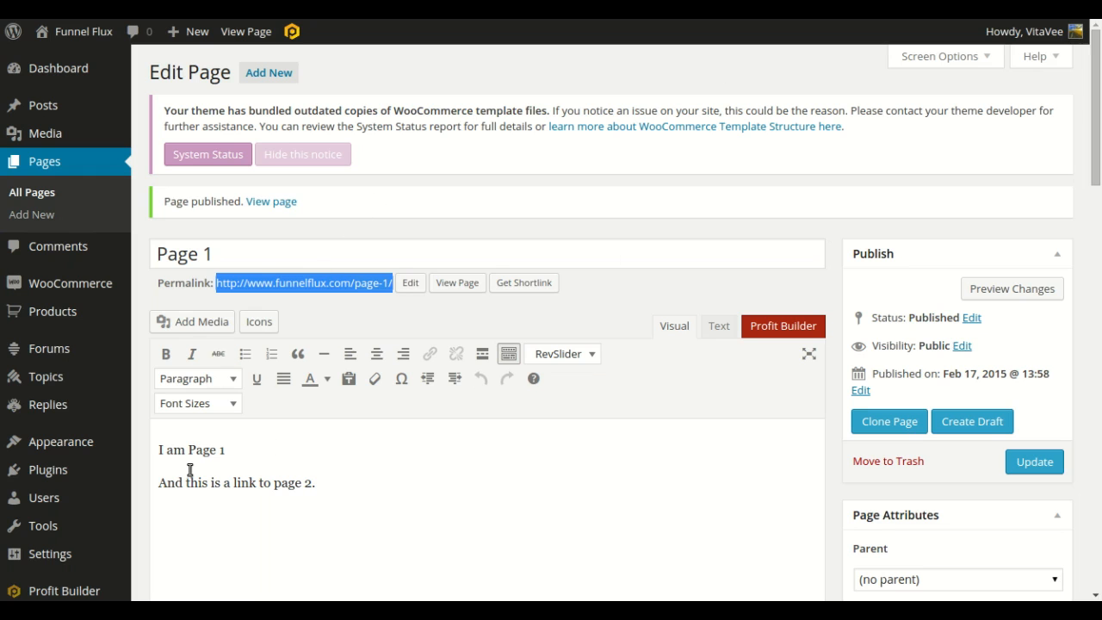
left_click_drag(158, 482, 325, 471)
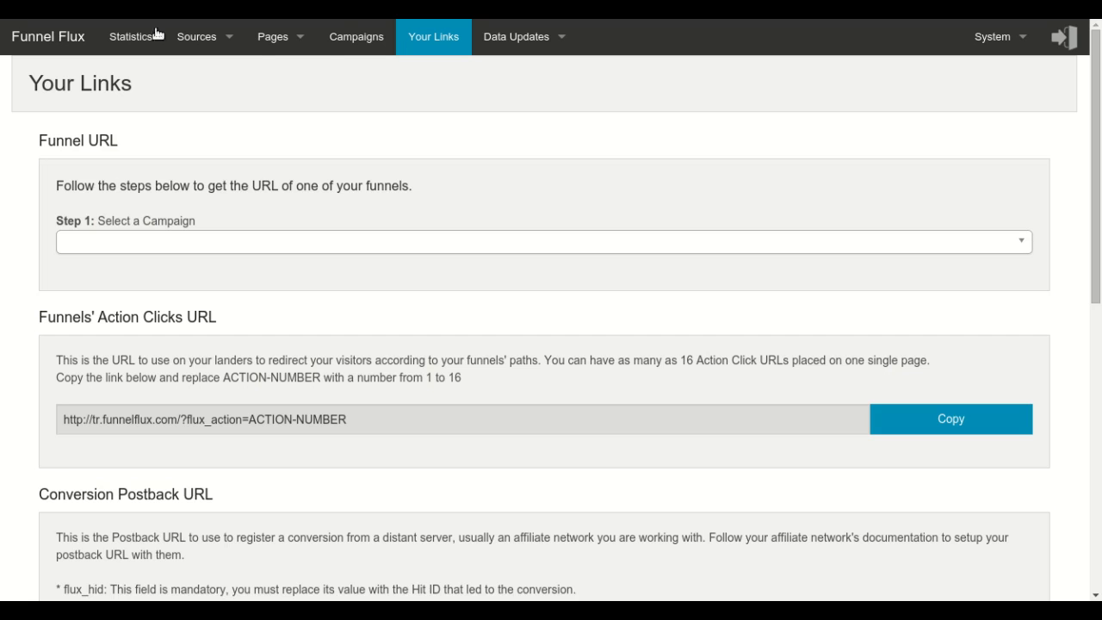
Reopen the Presell Funnel in Funnel Flux and check the action number on the connection from page-1 to page-2.
left_click(347, 39)
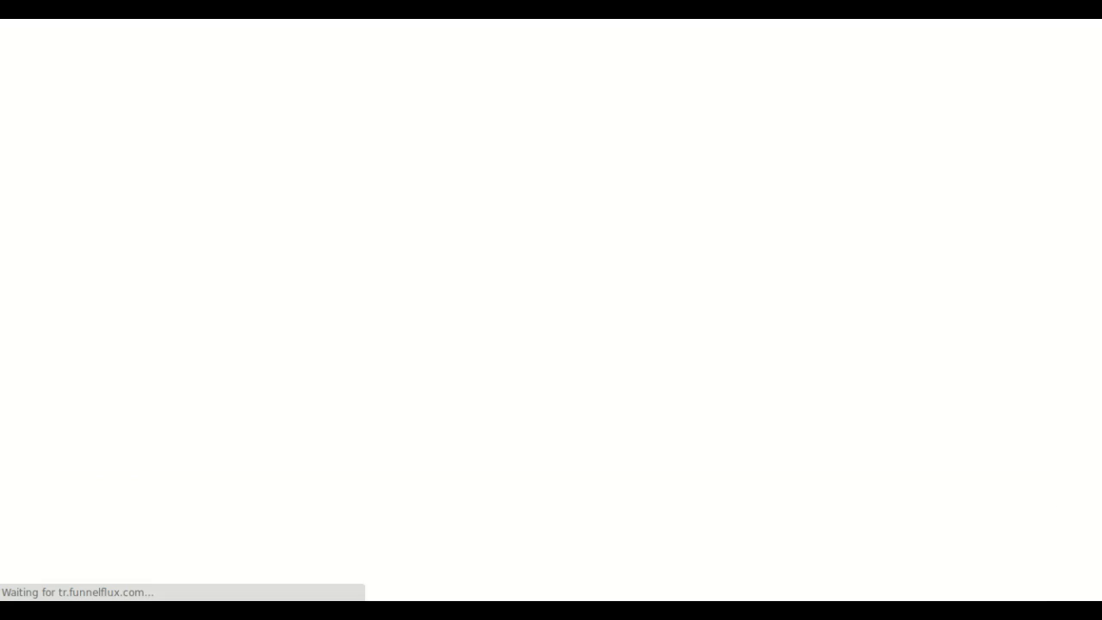
scroll(337, 305, "down", 2)
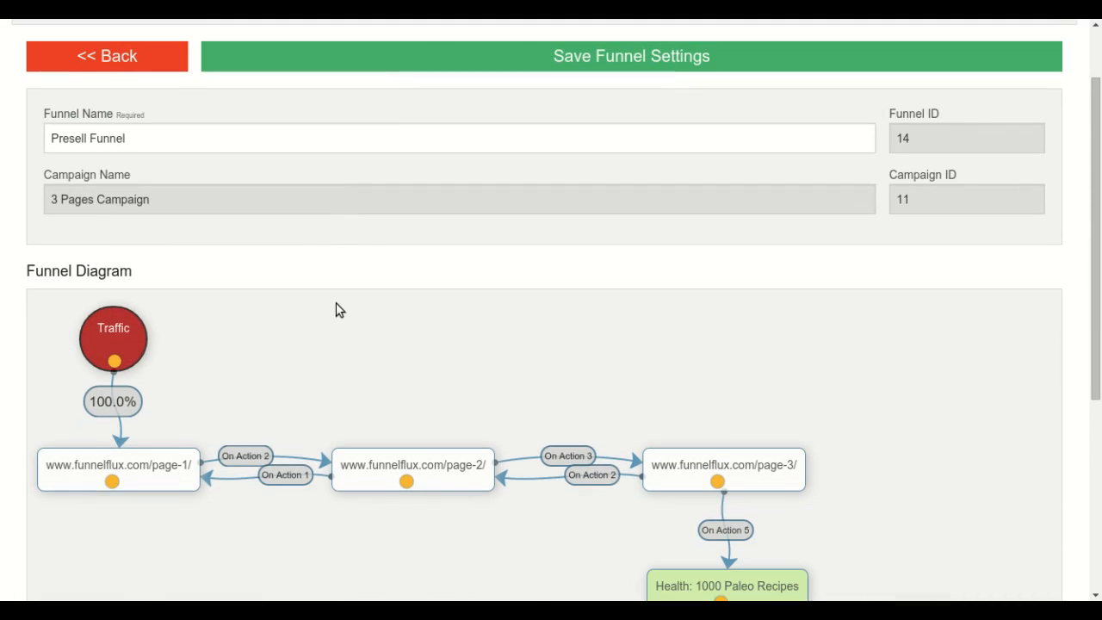
scroll(337, 310, "down", 2)
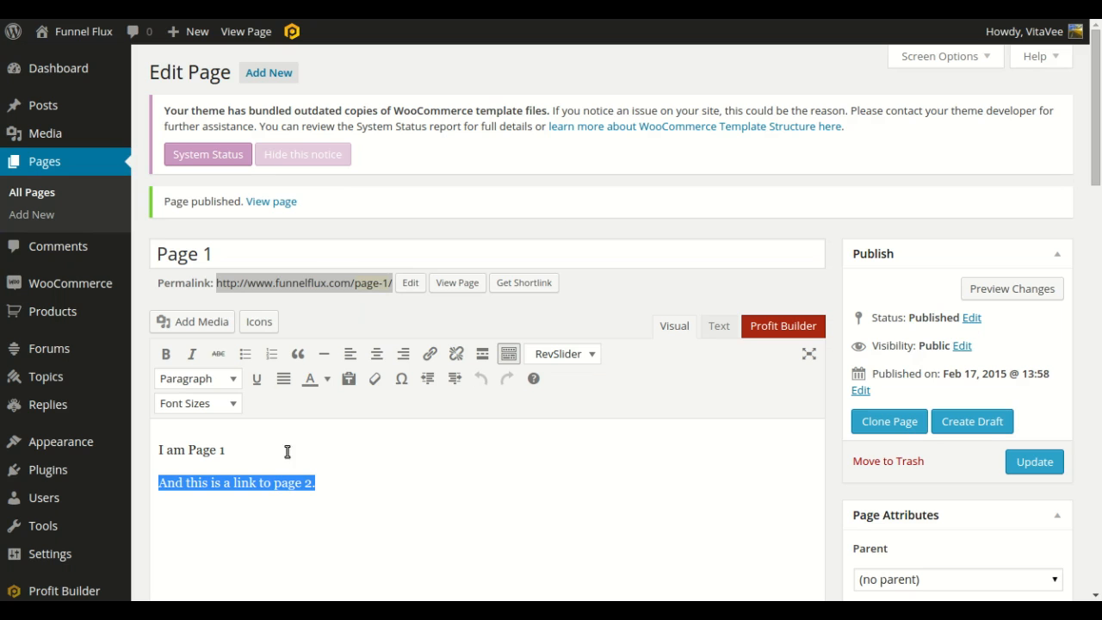
key("Right")
left_click_drag(159, 483, 322, 484)
left_click(430, 353)
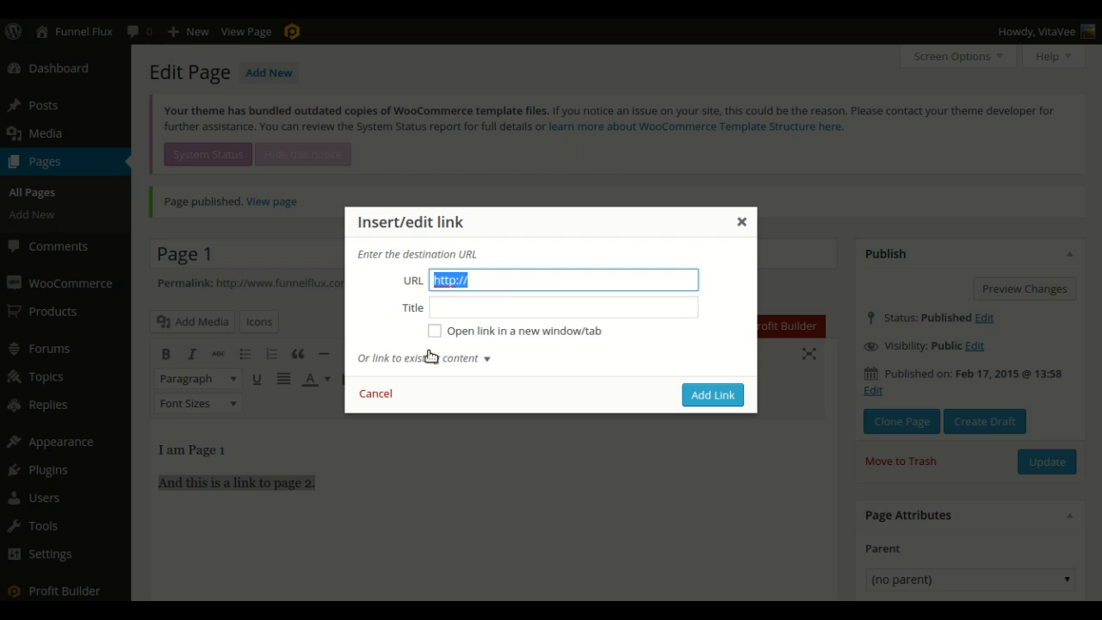
key("ctrl+v")
key("ctrl+shift+Left")
key("ctrl+shift+Left")
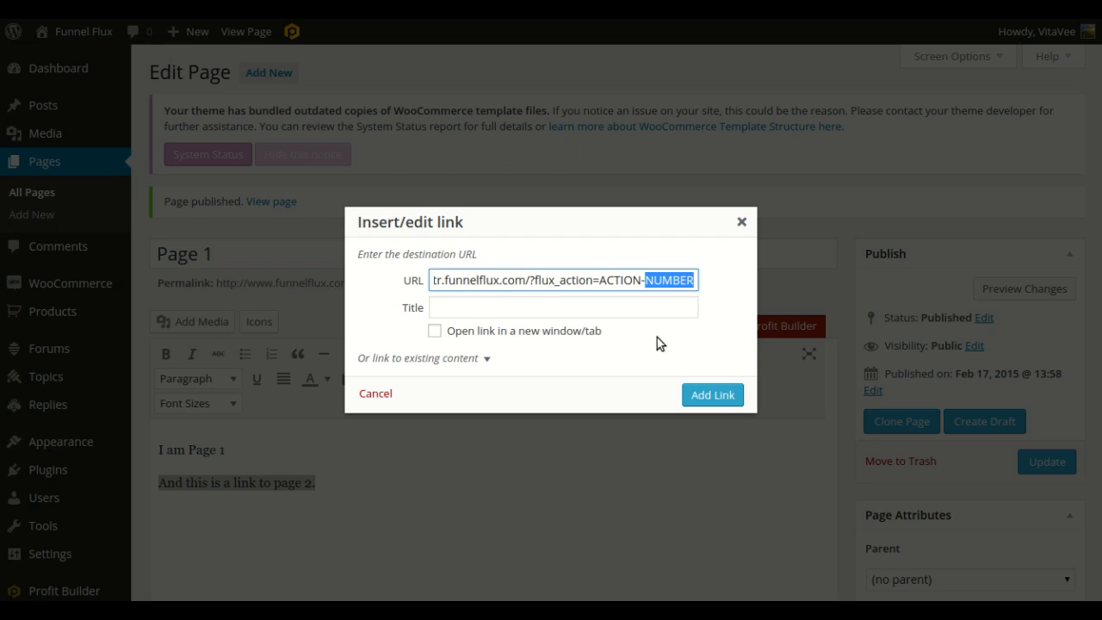
type("2")
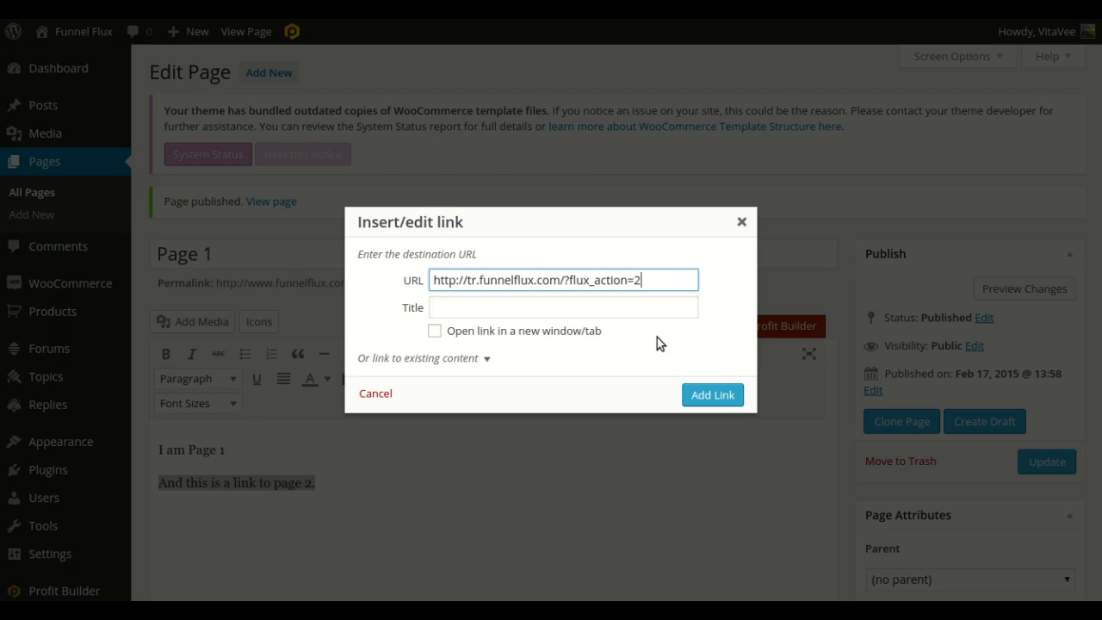
left_click(706, 398)
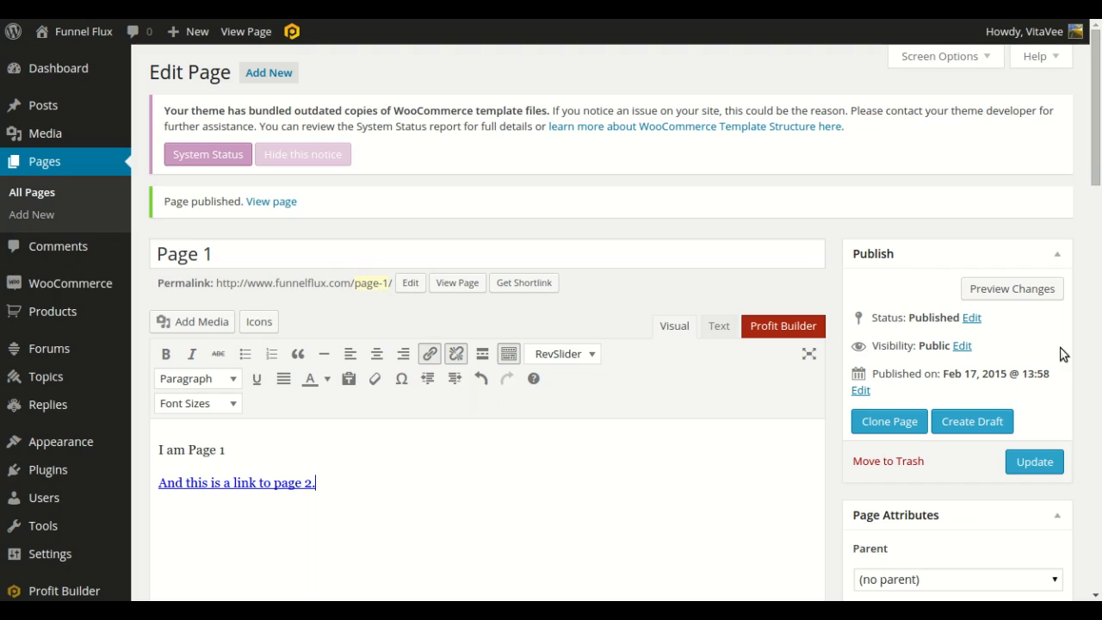
left_click(1035, 463)
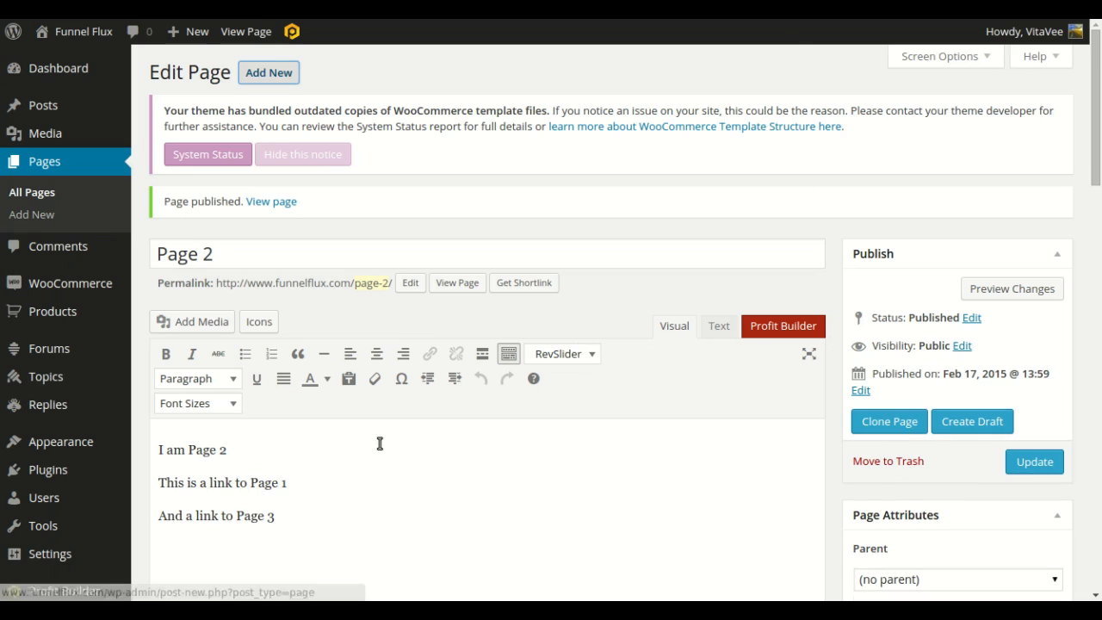
double_click(177, 485)
left_click_drag(178, 488, 282, 484)
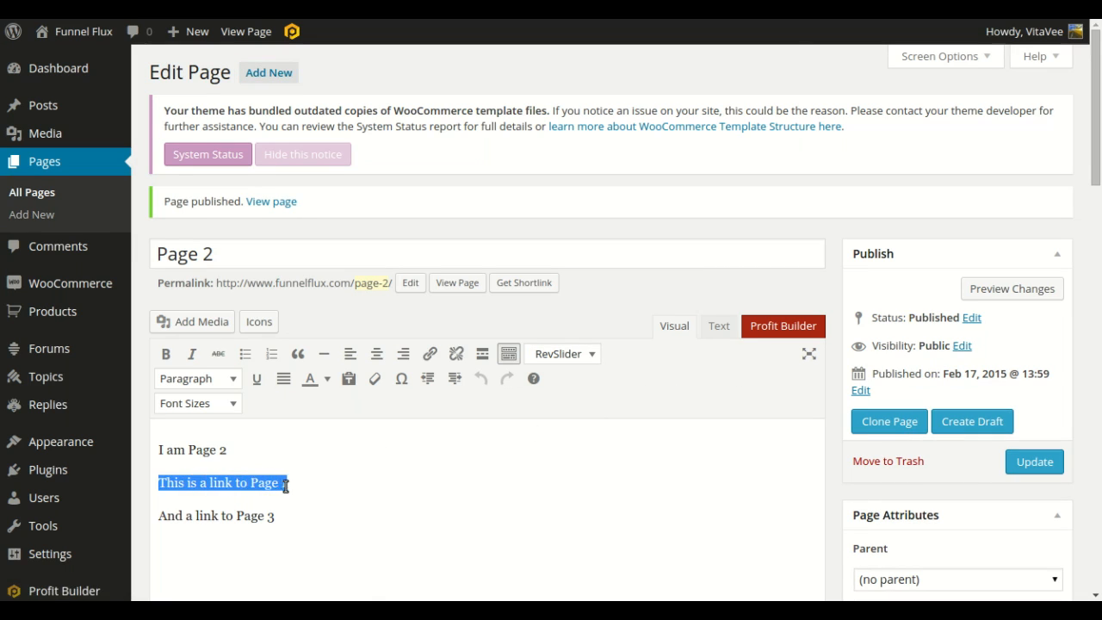
left_click(430, 354)
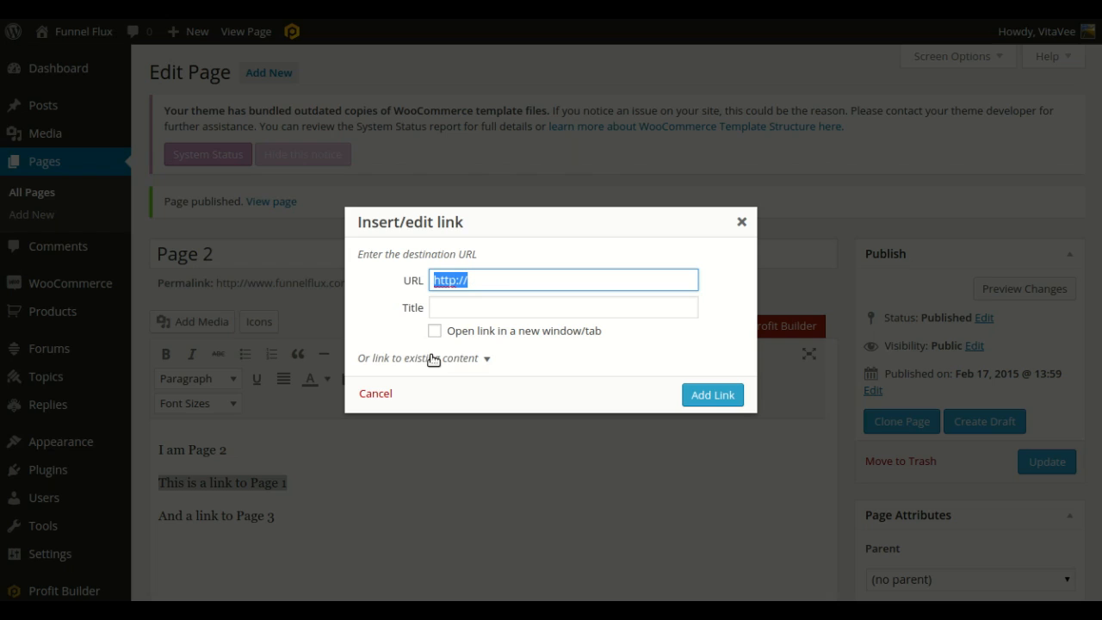
type("http://tr.funnelflux.com/?flux_action=ACTION_NUMBER")
key("shift+Left")
key("shift+Left")
key("shift+Left")
key("shift+Left")
key("shift+Left")
key("shift+Left")
key("shift+Left")
key("shift+Left")
key("shift+Left")
key("shift+Left")
key("shift+Left")
key("shift+Left")
key("shift+Left")
type("1")
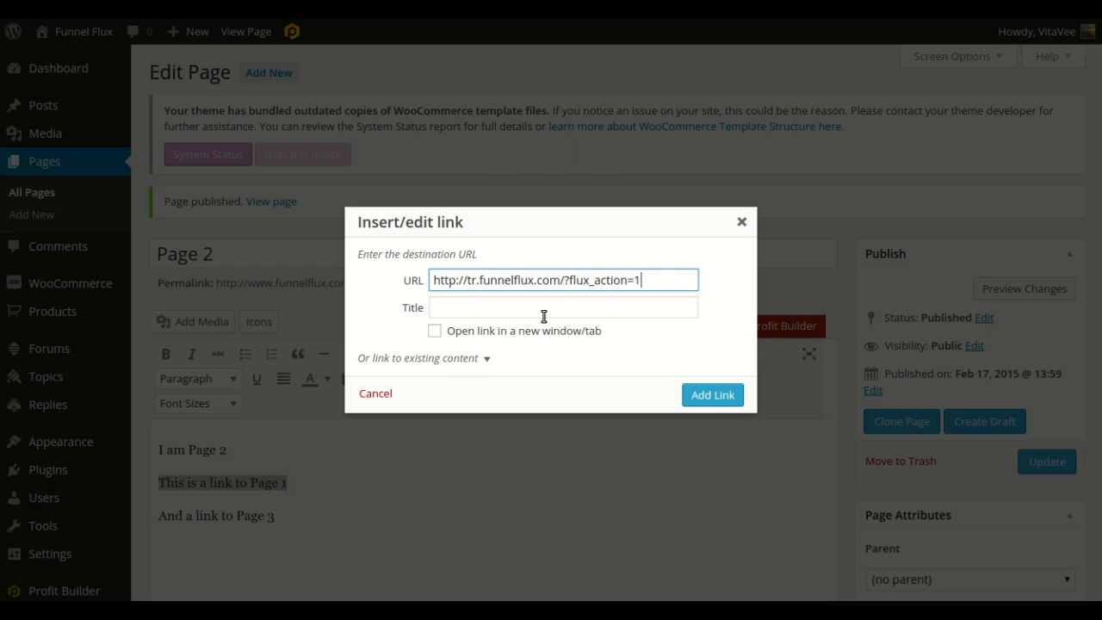
left_click(699, 392)
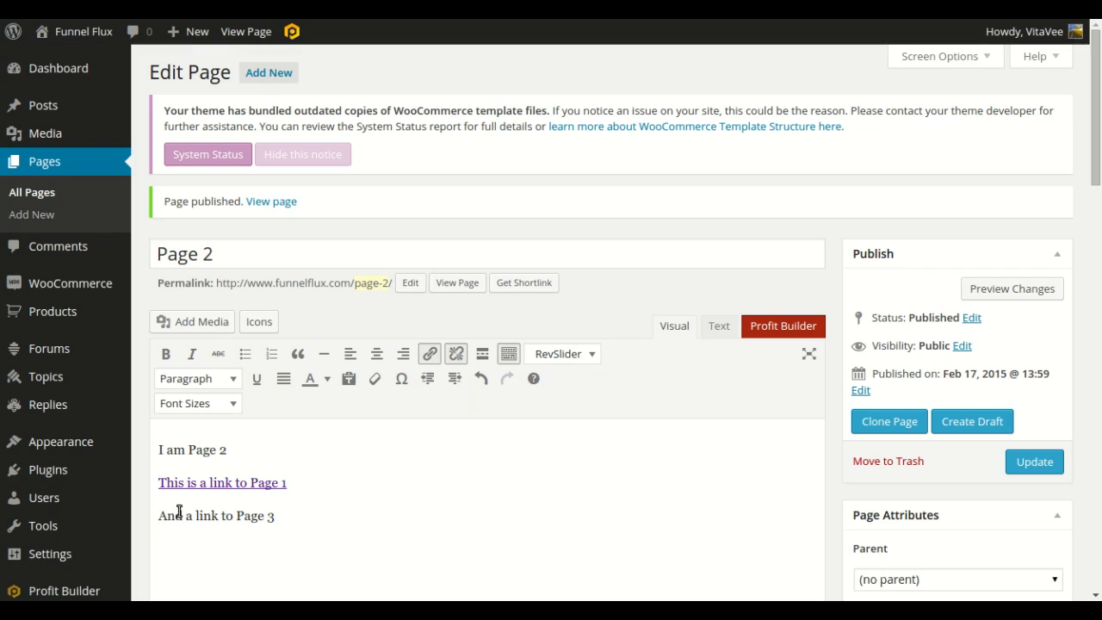
left_click_drag(158, 514, 271, 516)
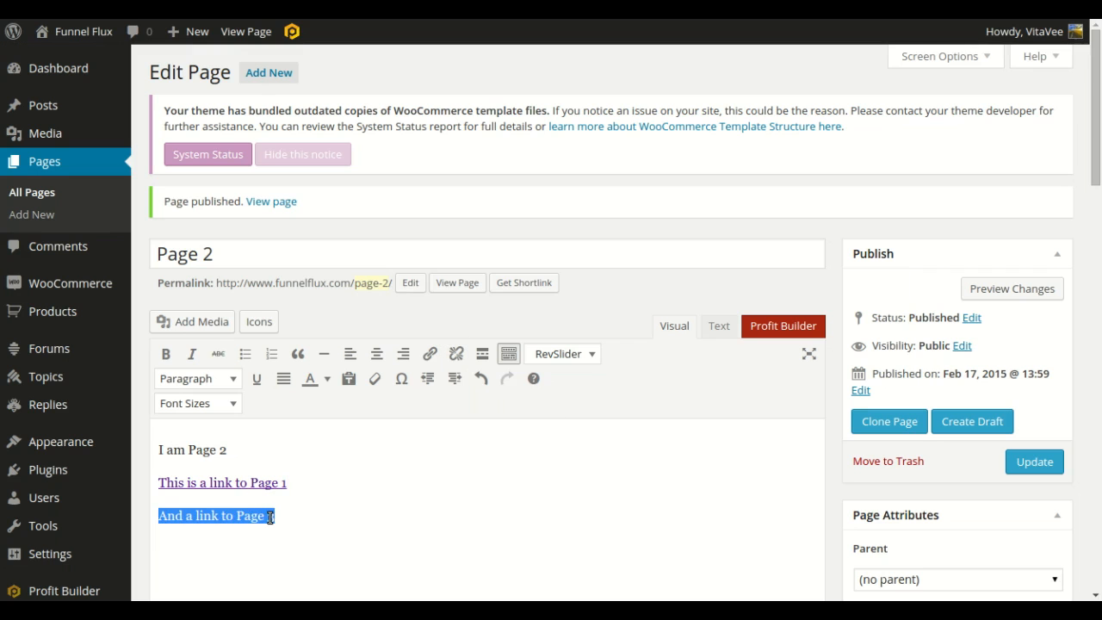
left_click(429, 354)
type("http://tr.funnelflux.com/?flux_action=ACTION-NUMBER")
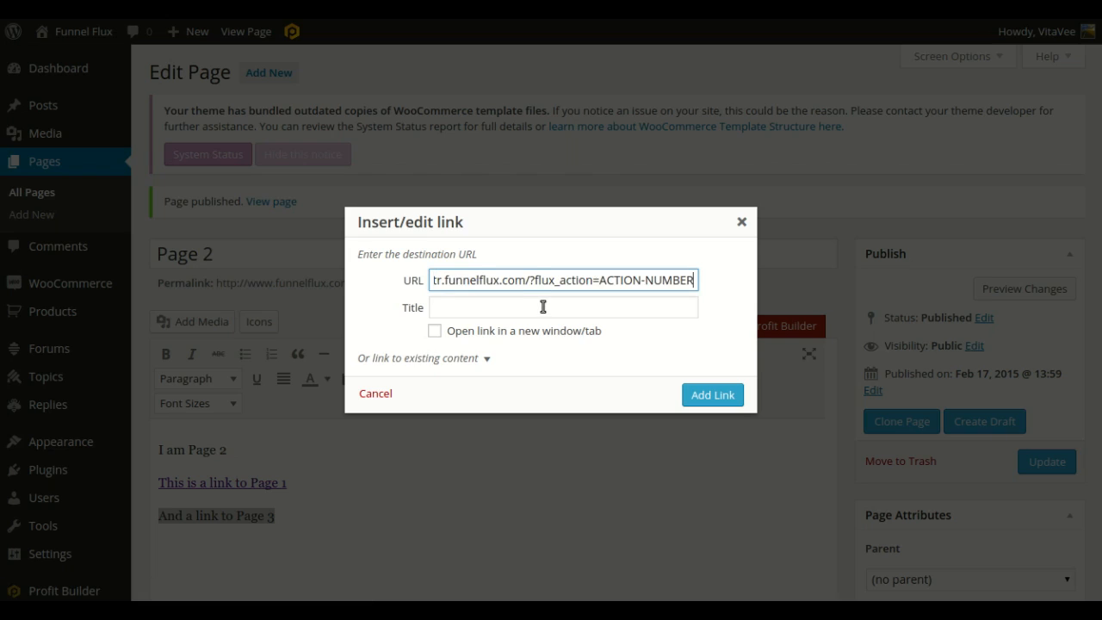
key("ctrl+shift+Left")
key("ctrl+shift+Left")
type("3")
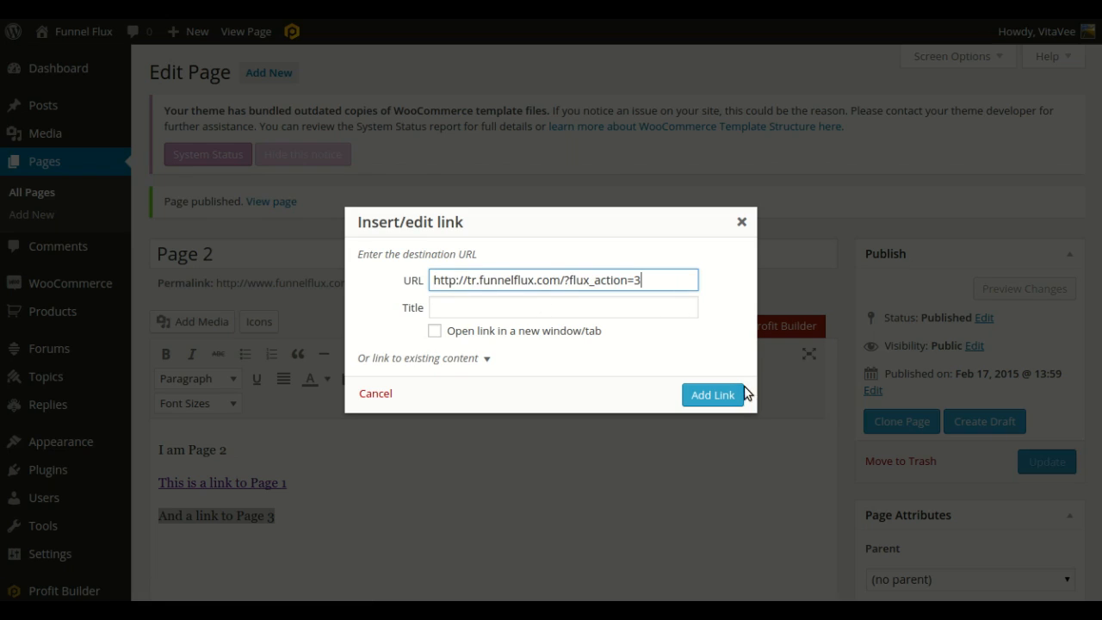
left_click(707, 394)
left_click(1020, 464)
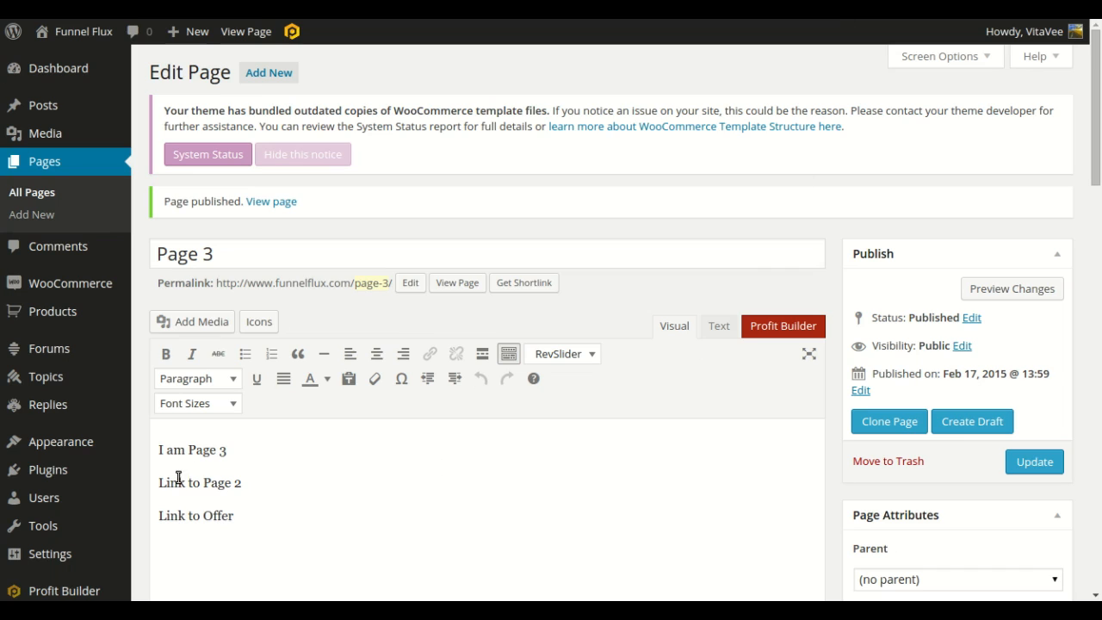
left_click_drag(158, 482, 243, 483)
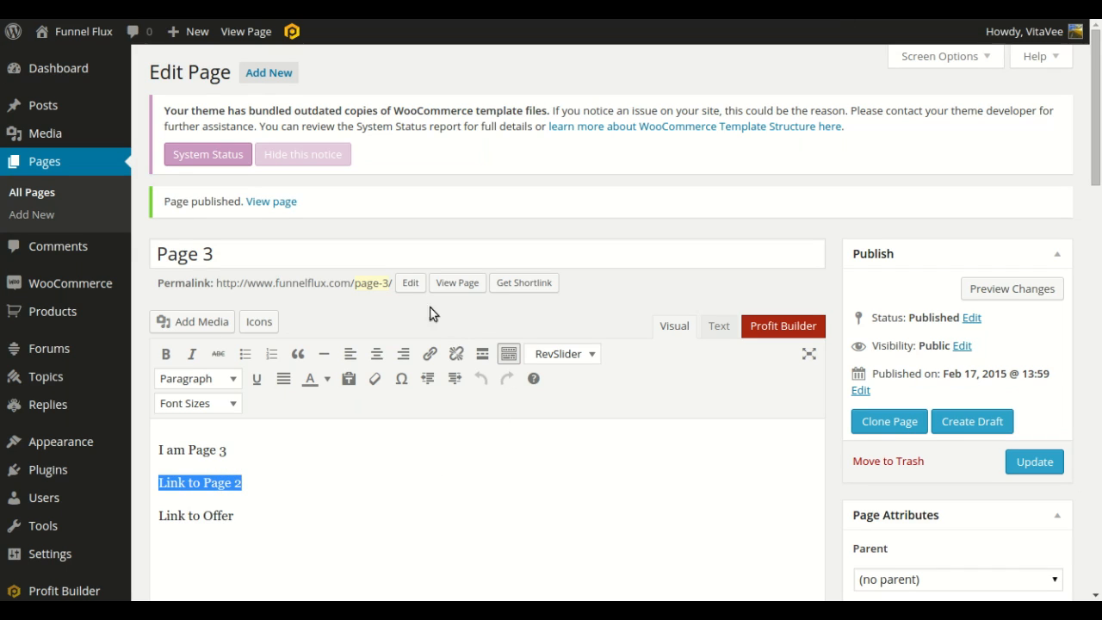
left_click(431, 353)
type("http://tr.funnelflux.com/?flux_action=ACTION-NUMBER")
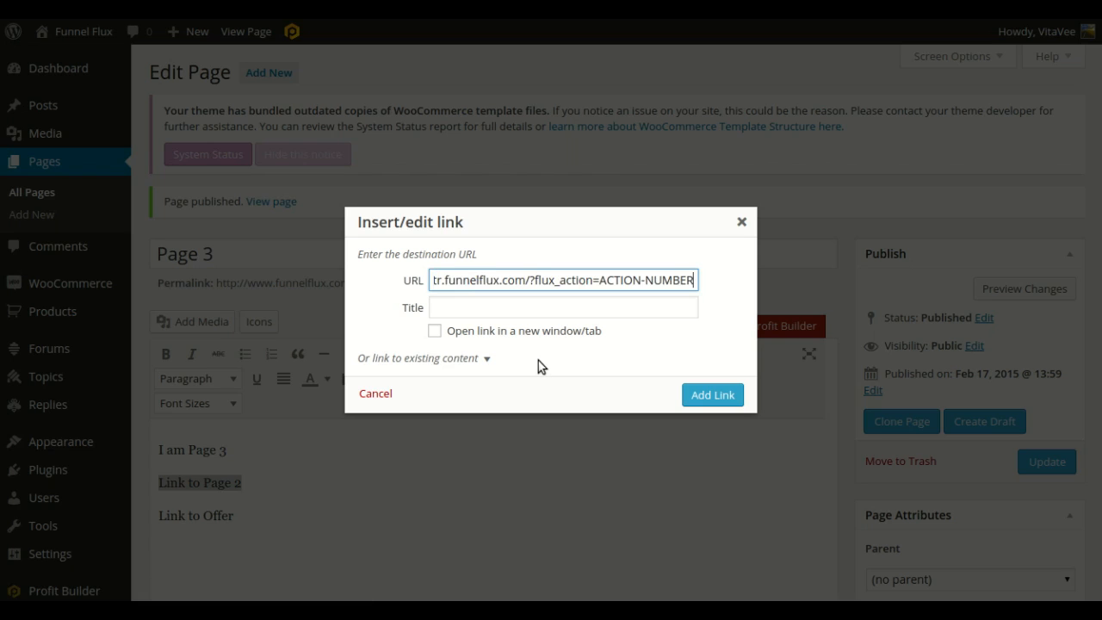
key("shift+Left")
key("shift+Left")
key("shift+Left")
key("shift+Left")
key("shift+Left")
key("shift+Left")
key("shift+Left")
key("shift+Left")
key("shift+Left")
key("shift+Left")
key("shift+Left")
key("shift+Left")
key("shift+Left")
type("2")
left_click(701, 393)
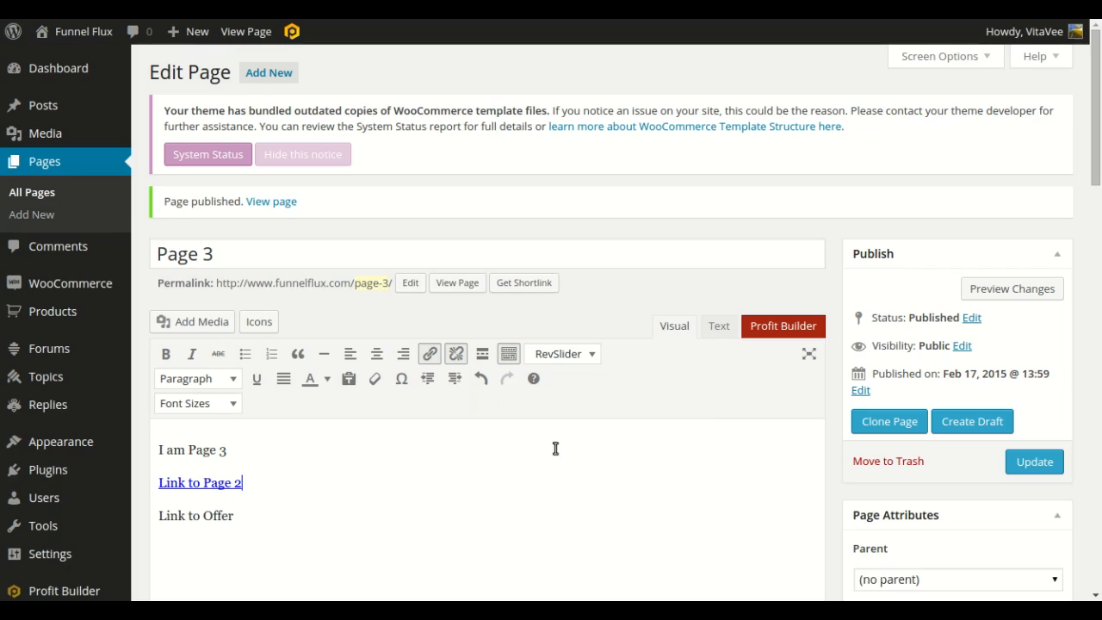
Link the text "Link to Offer" to the action click URL with an action number and update Page 3.
left_click_drag(155, 516, 234, 515)
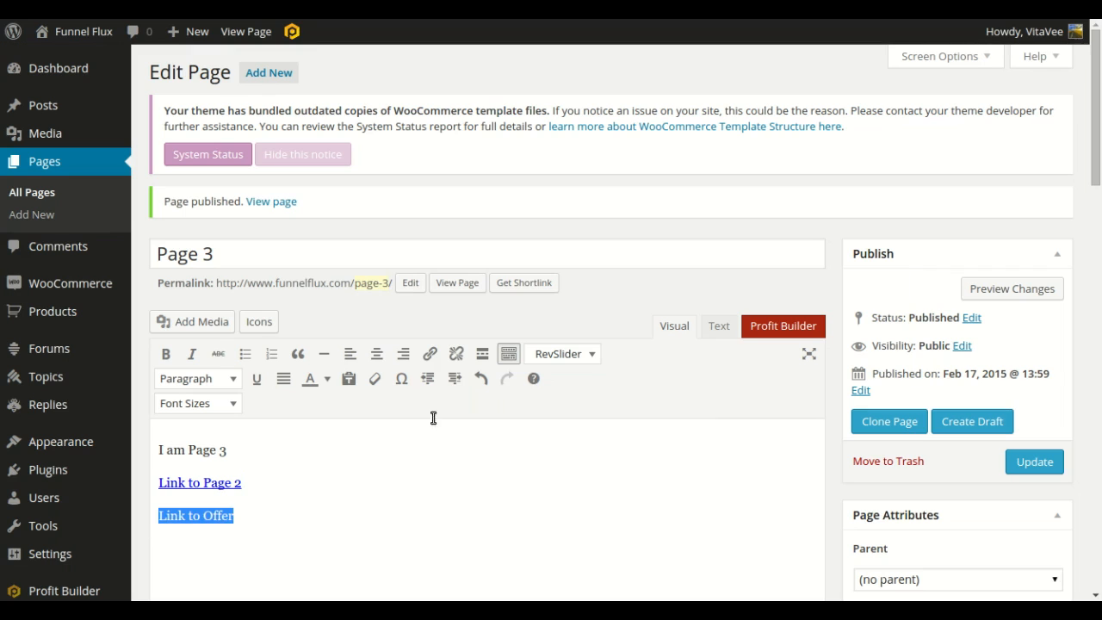
left_click(428, 354)
key("ctrl+v")
key("ctrl+shift+Left")
key("ctrl+shift+Left")
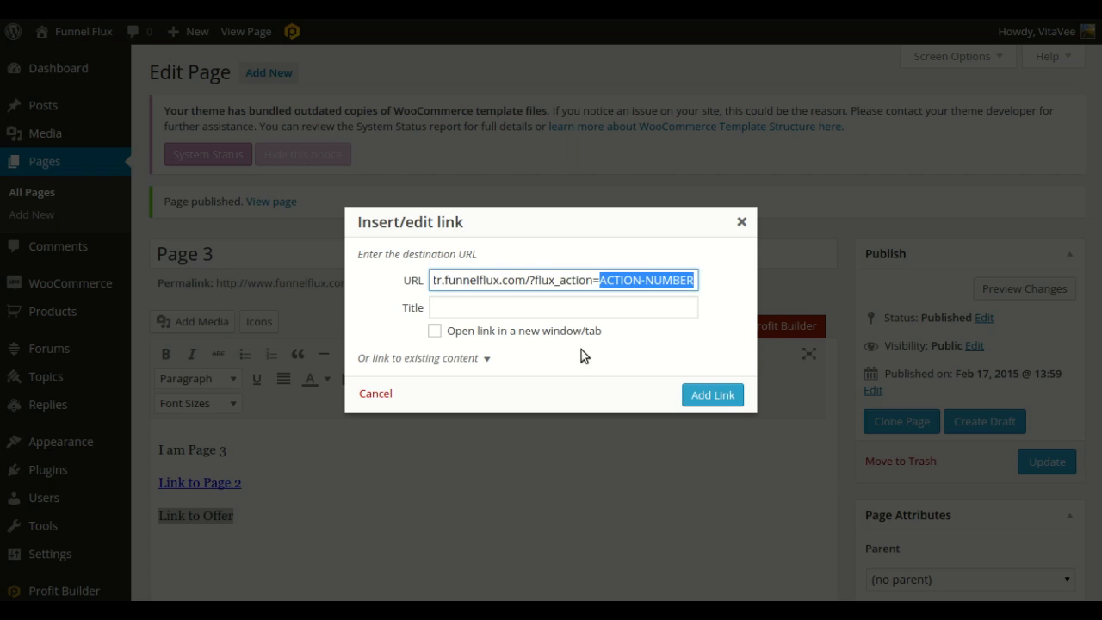
type("1")
left_click(728, 394)
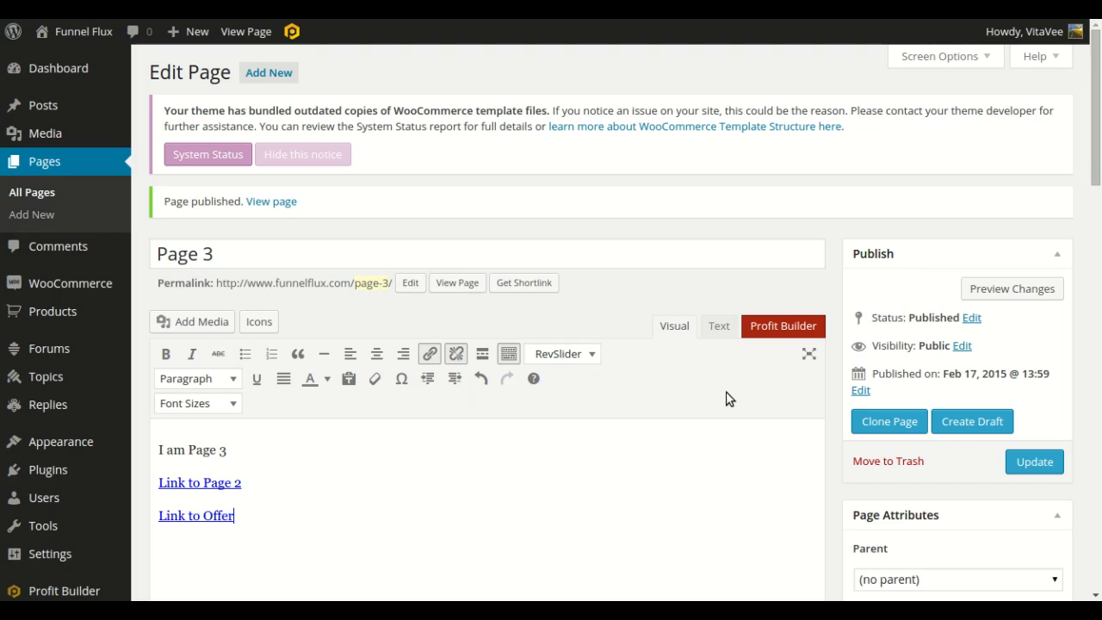
left_click(1038, 462)
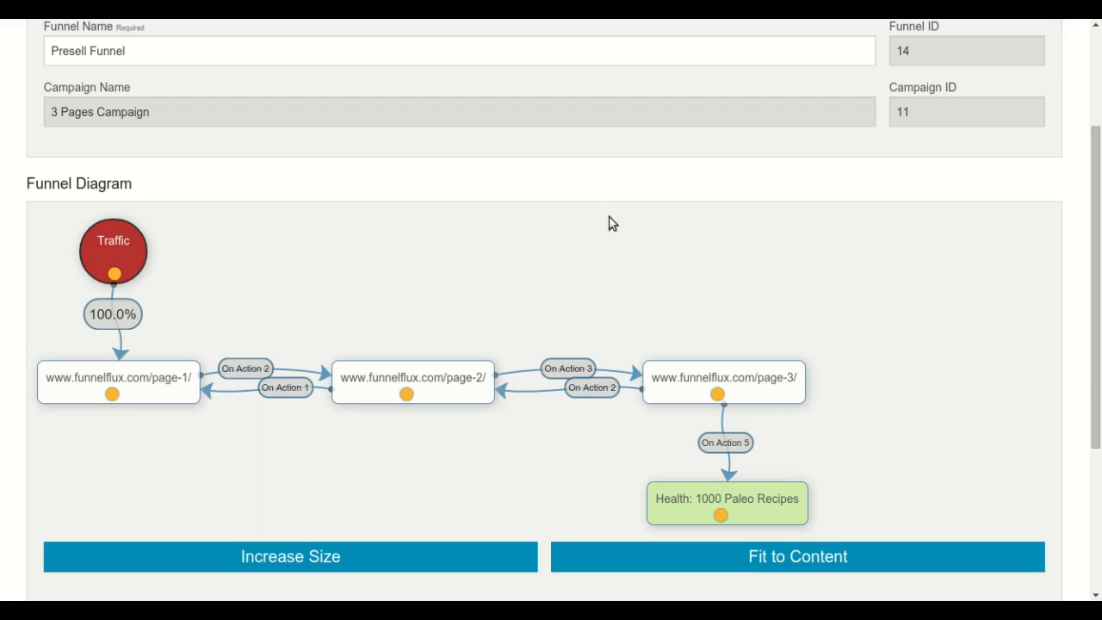
In Funnel Flux's Your Links, set the funnel URL to 3 Pages Campaign, Presell Funnel and traffic source My Channels: Emails.
scroll(607, 224, "up", 2)
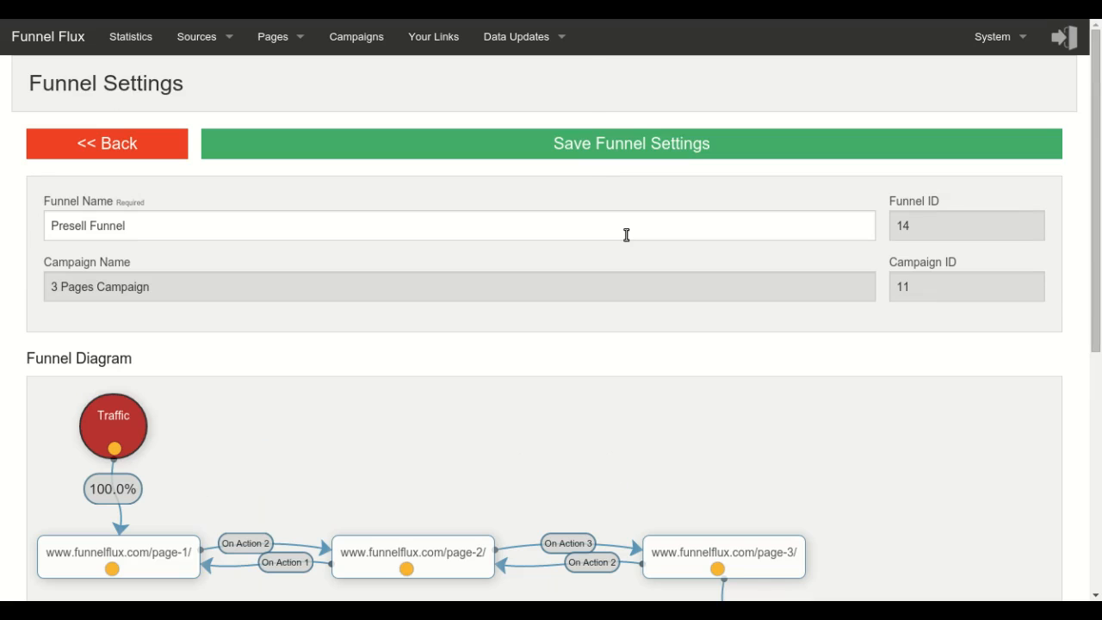
left_click(527, 36)
scroll(376, 239, "down", 2)
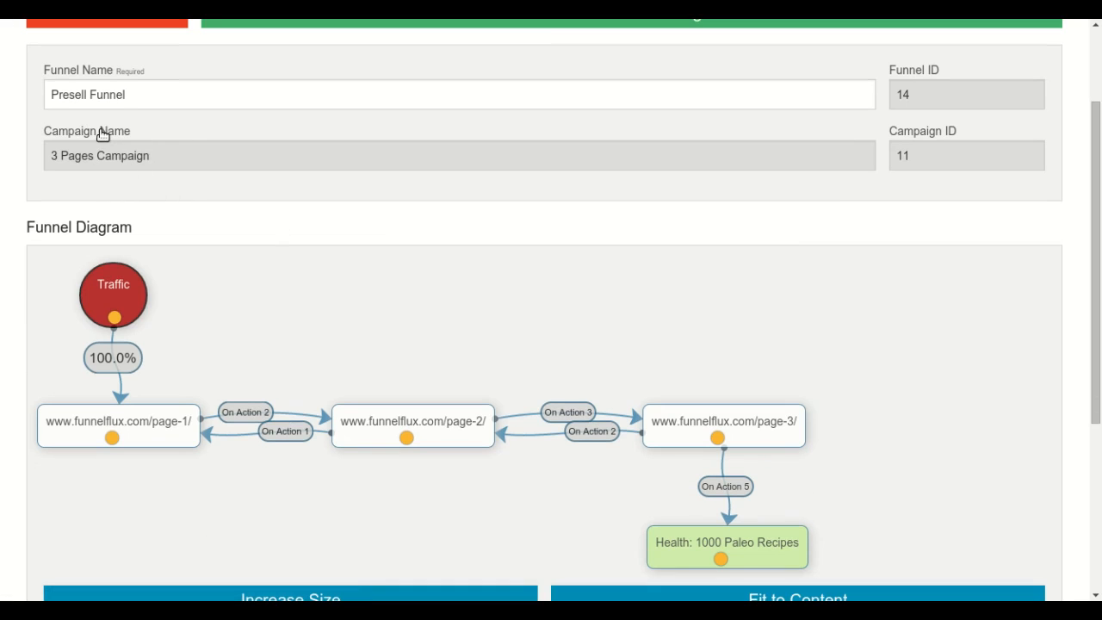
scroll(529, 394, "up", 2)
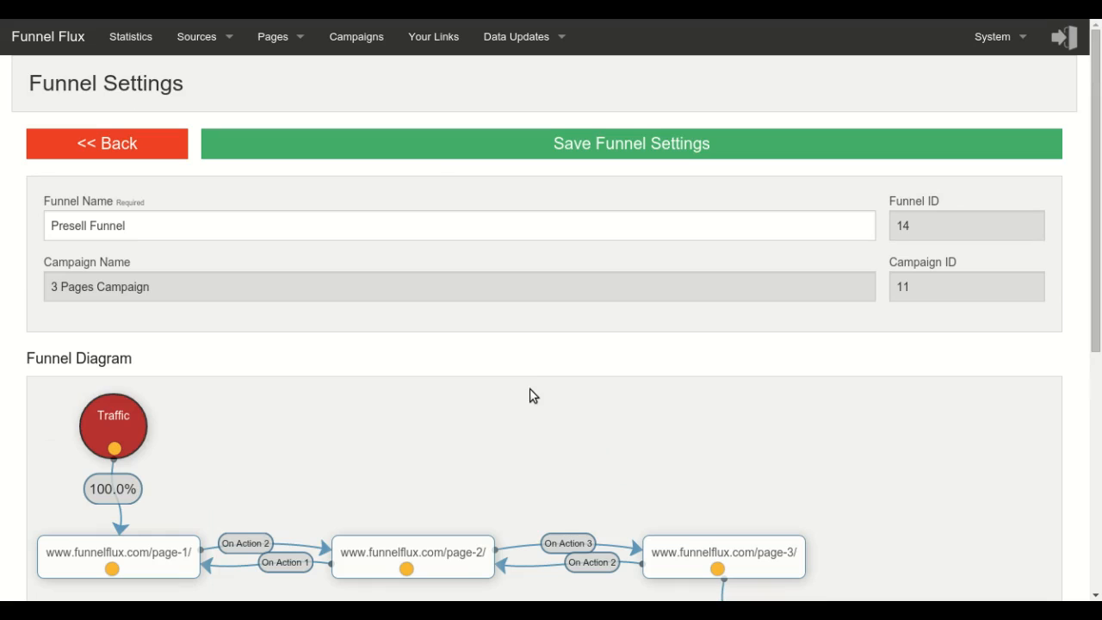
left_click(431, 36)
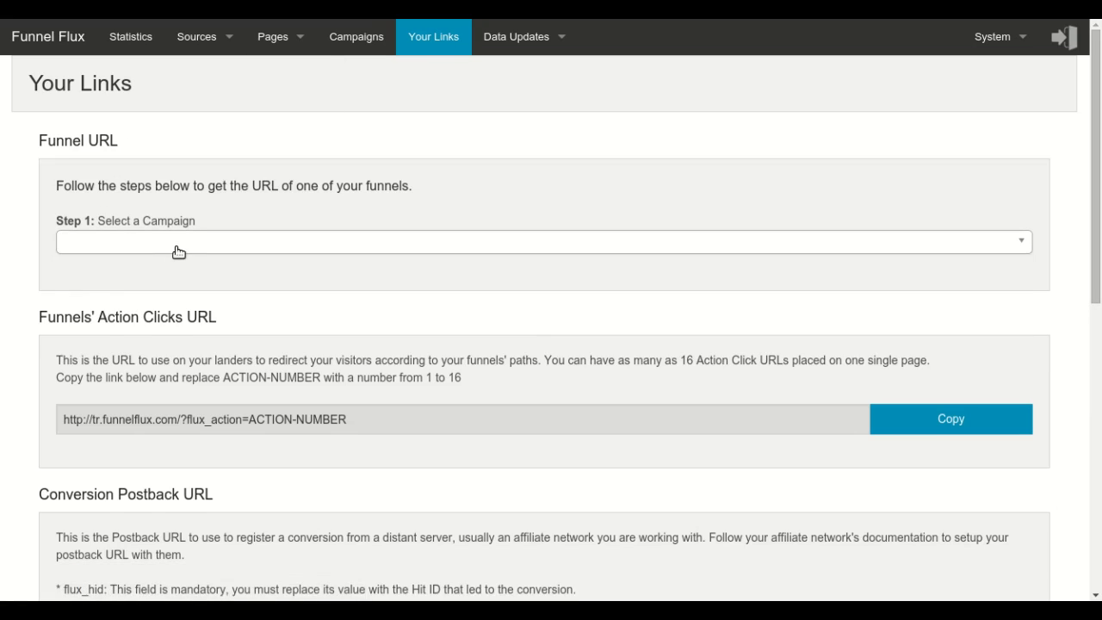
left_click(178, 251)
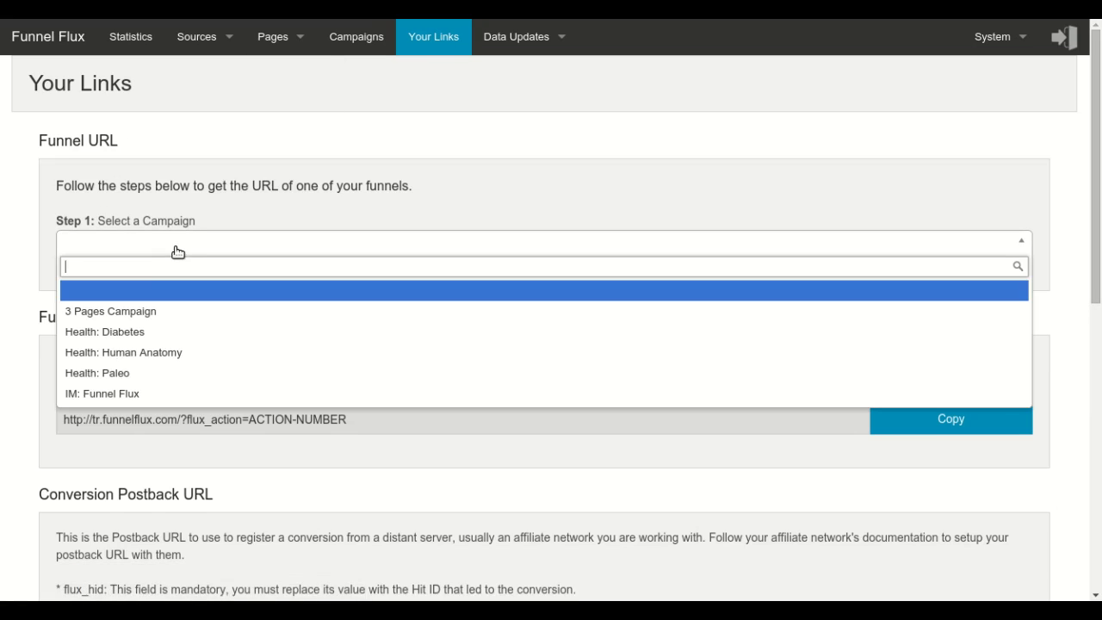
left_click(126, 311)
left_click(164, 306)
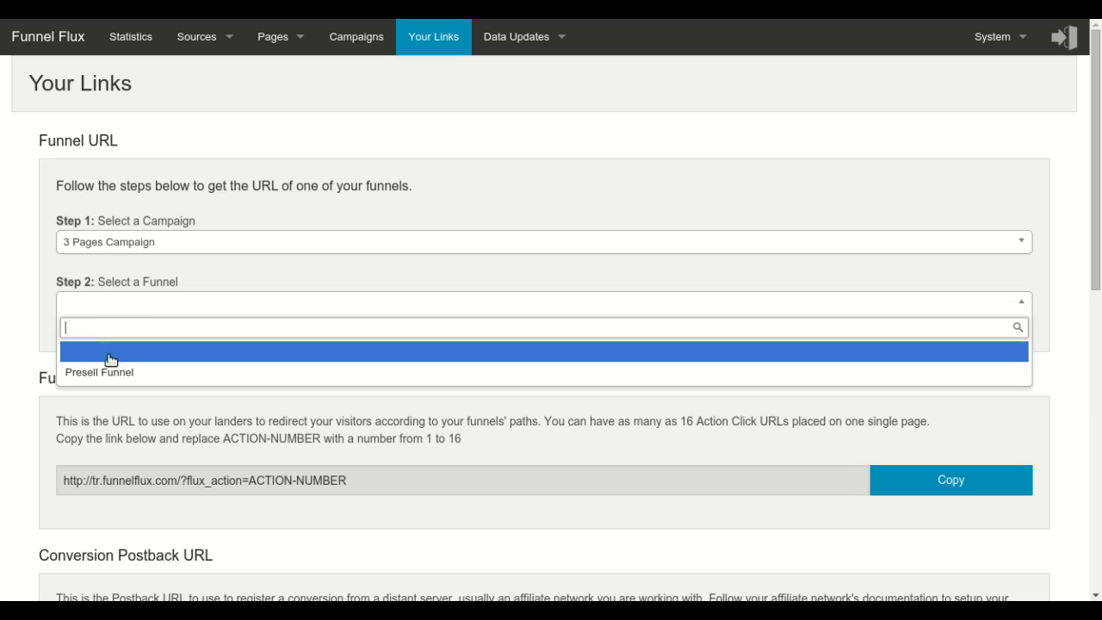
left_click(128, 371)
left_click(172, 361)
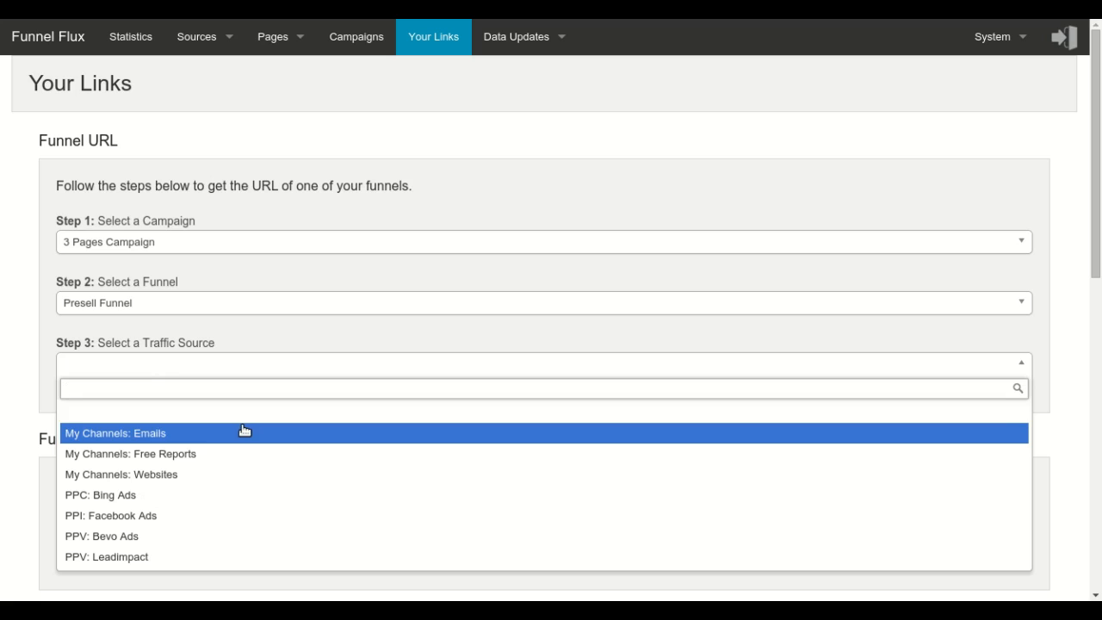
left_click(172, 435)
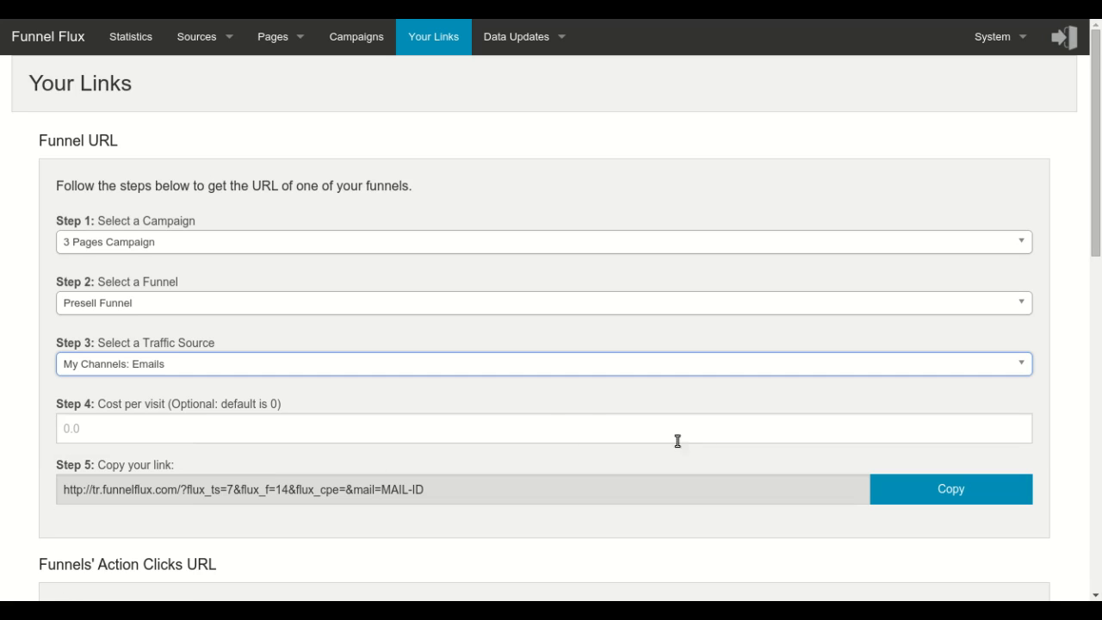
Leave the cost per visit empty, copy the generated funnel link and examine its mail=MAIL-ID parameter.
left_click(73, 429)
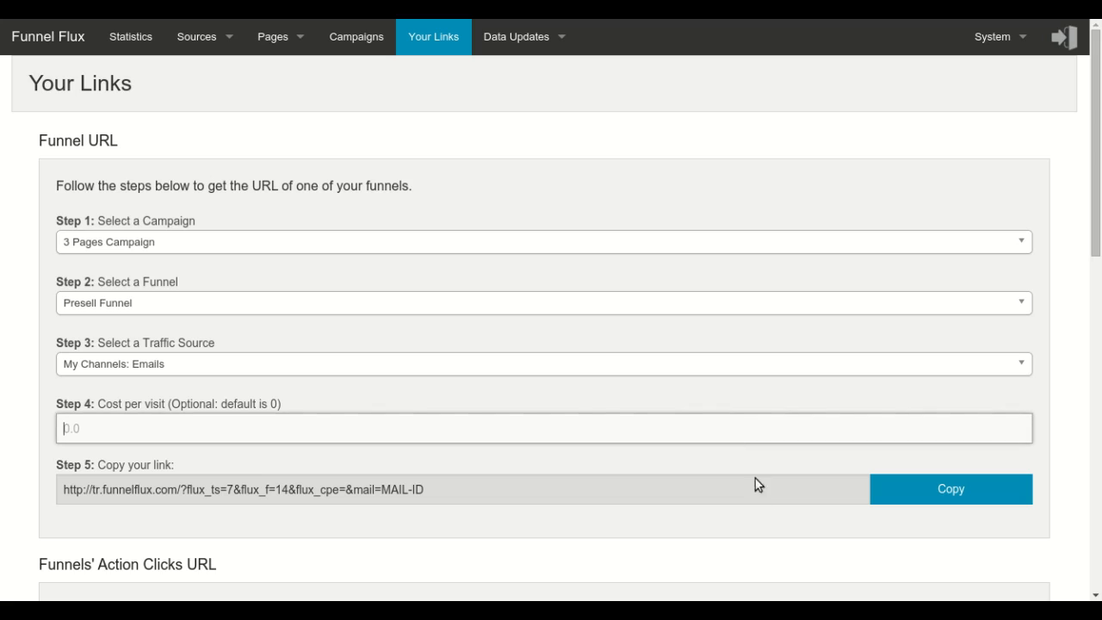
left_click(926, 490)
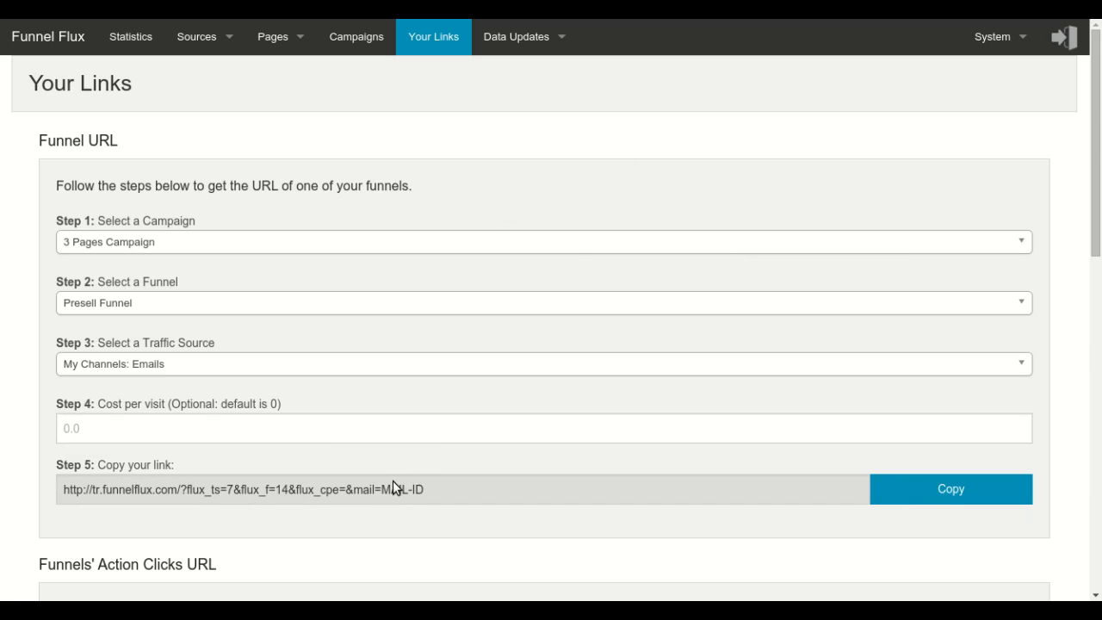
left_click_drag(381, 489, 447, 496)
left_click(474, 484)
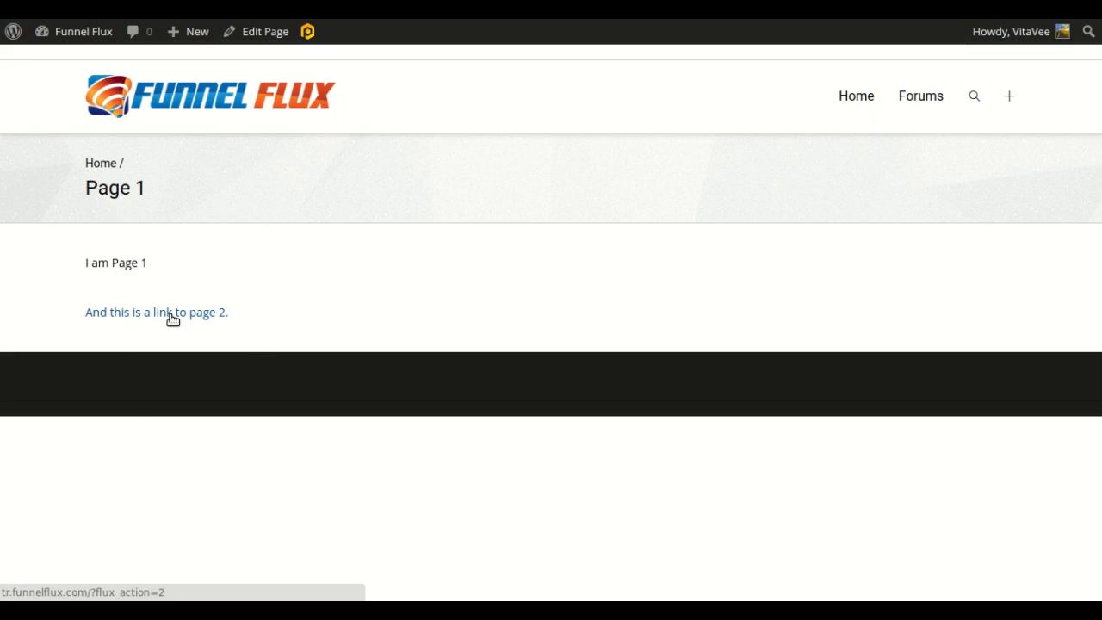
Test the live links from Page 1 to Page 2 and back to Page 1, comparing them with the Presell Funnel diagram.
left_click(170, 315)
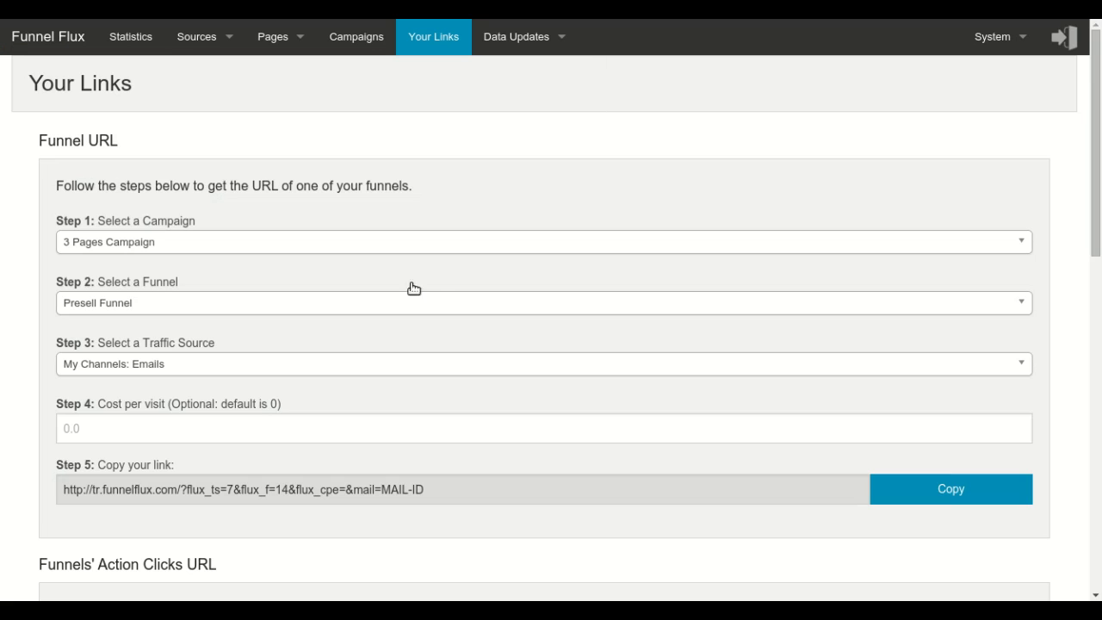
left_click(23, 19)
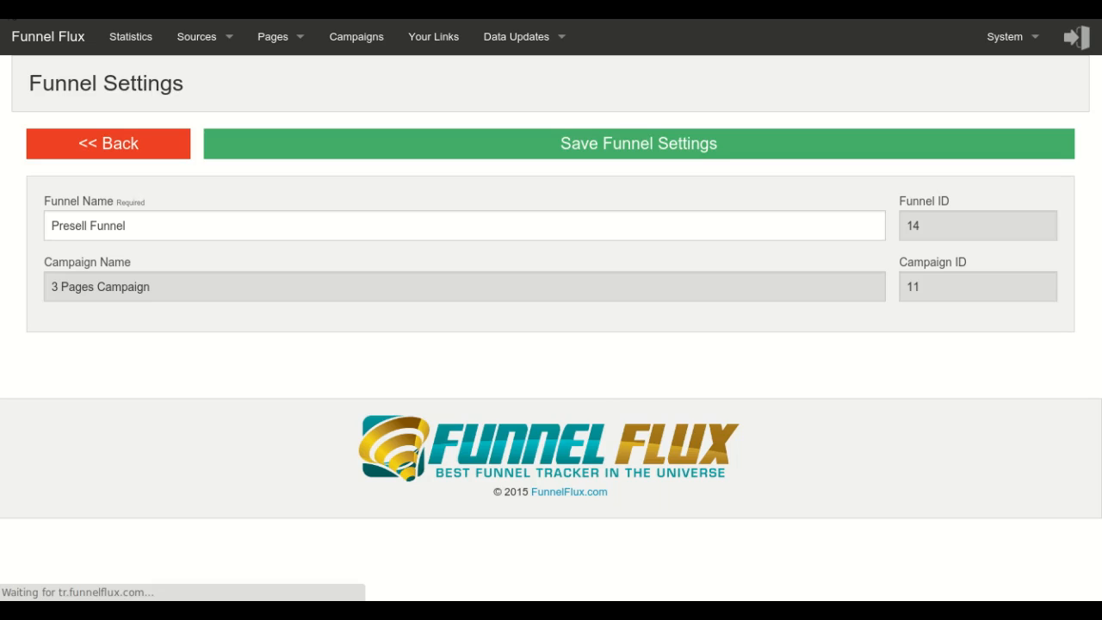
scroll(602, 275, "down", 2)
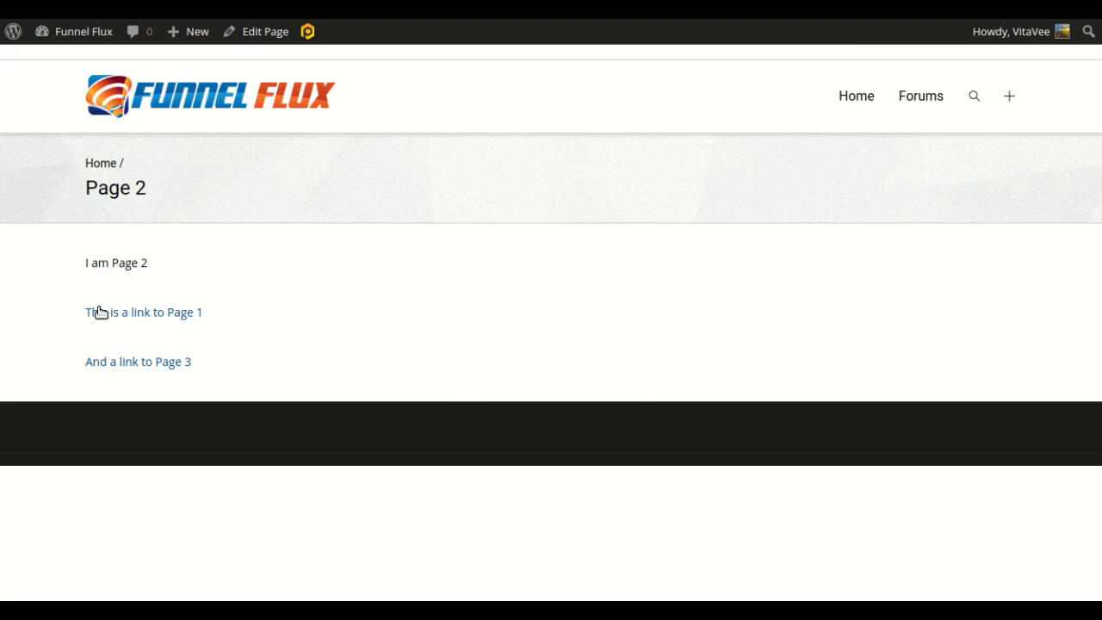
left_click(184, 313)
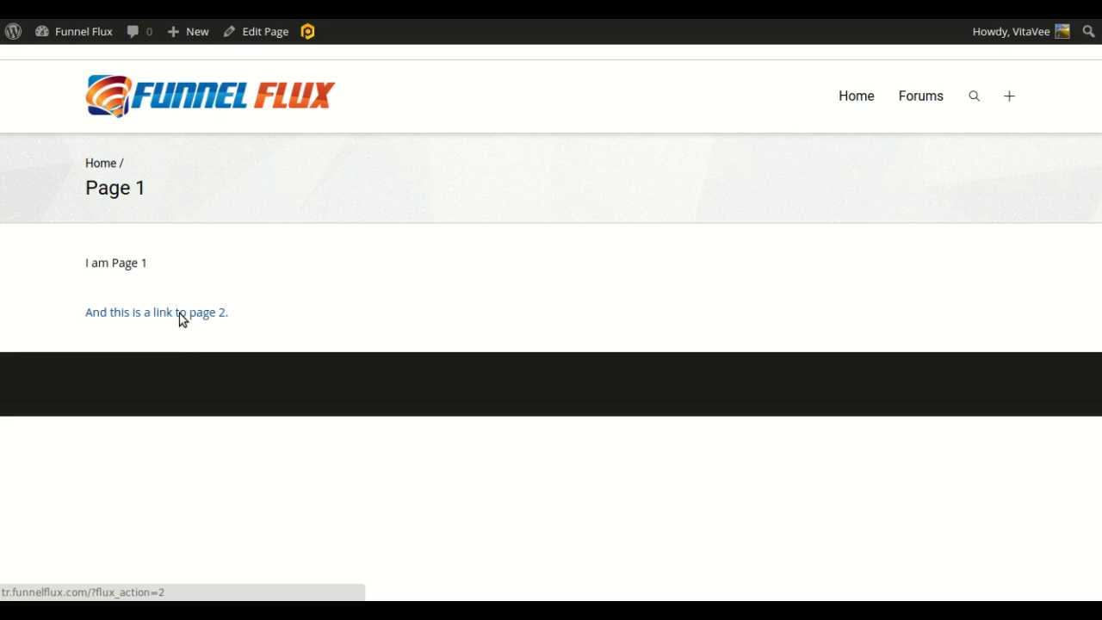
Test the live links from Page 1 to Page 2, between Pages 2 and 3 in both directions, and from Page 3 to the offer.
left_click(183, 313)
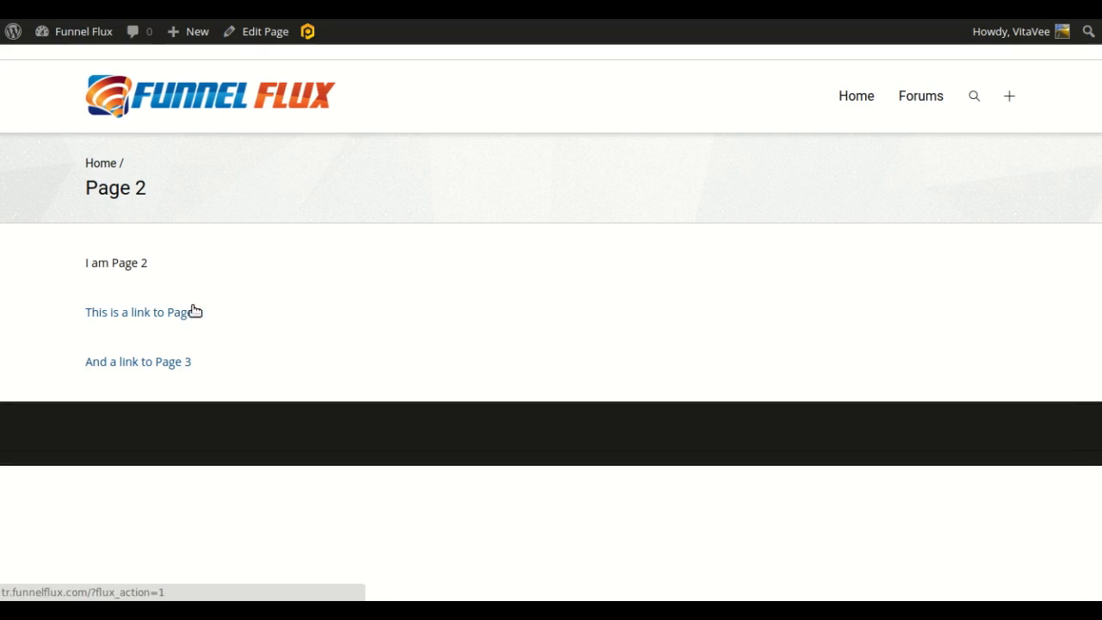
left_click(126, 363)
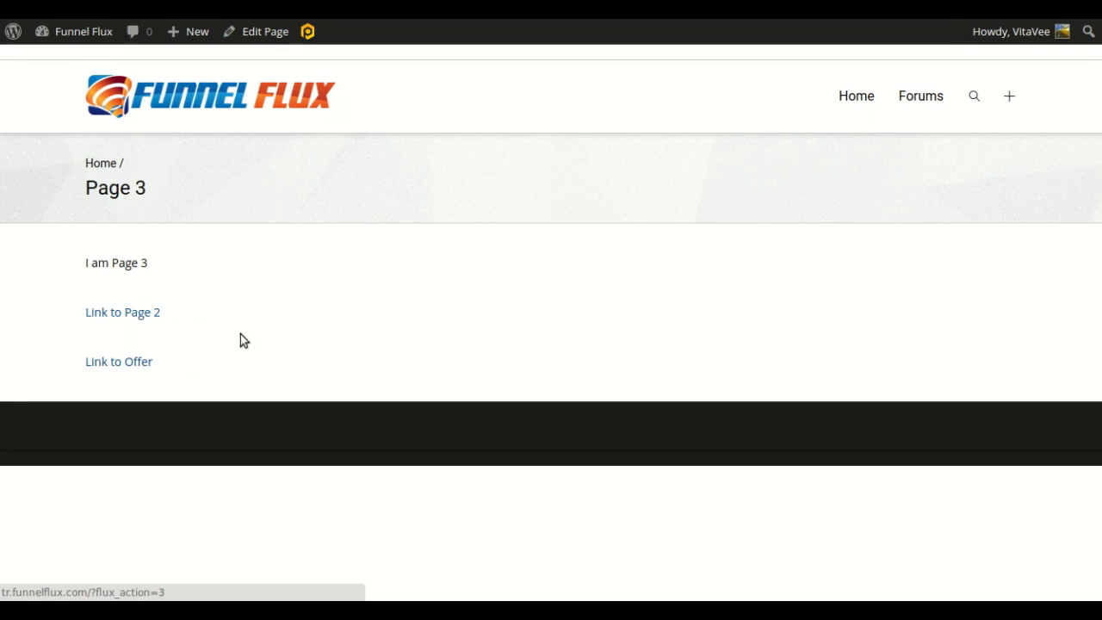
left_click(152, 314)
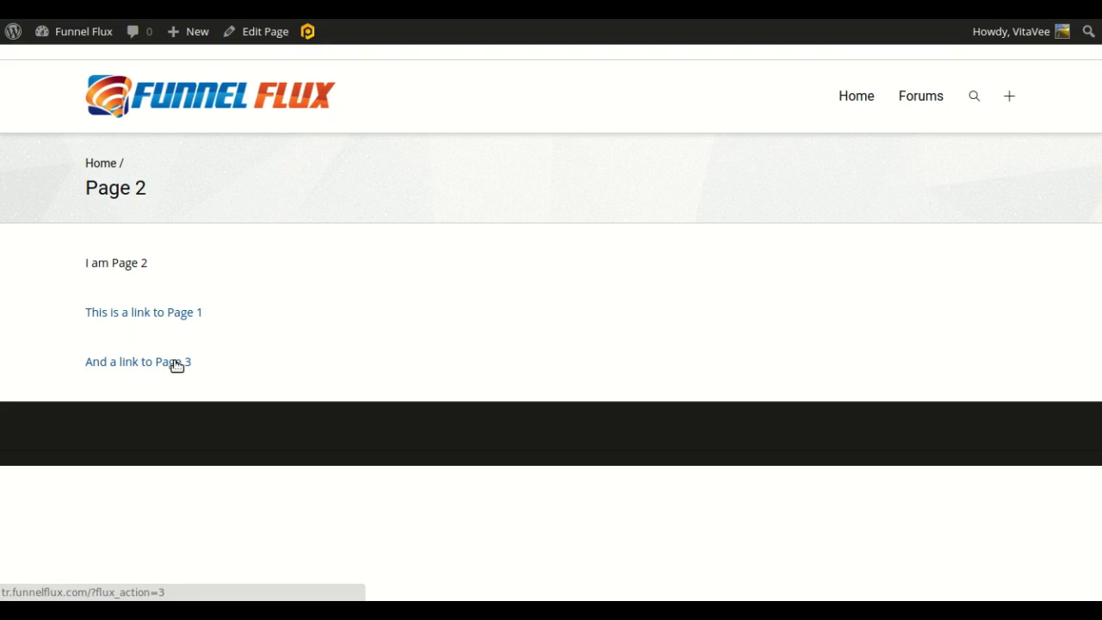
left_click(176, 365)
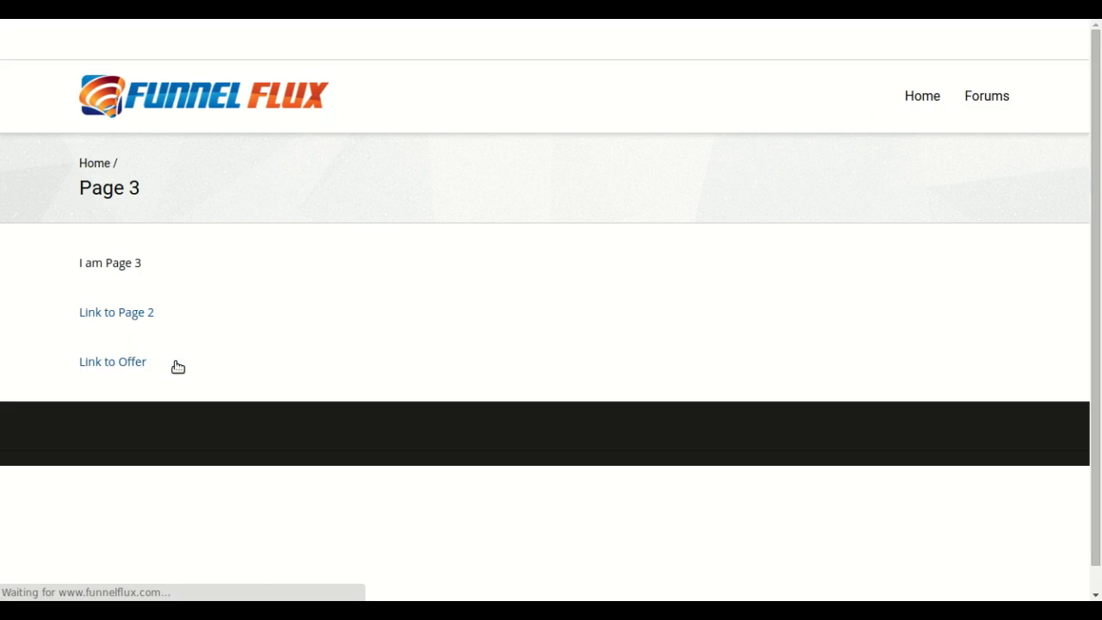
left_click(127, 365)
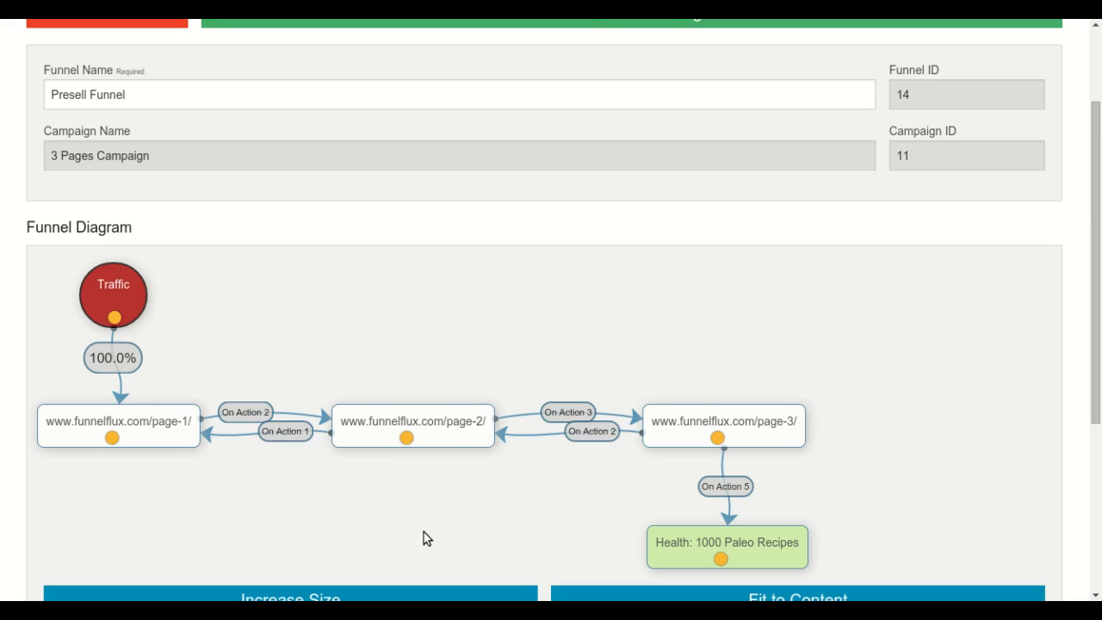
Leave the Presell Funnel settings for Your Links and examine the Funnels' Action Clicks URL section.
scroll(598, 334, "up", 2)
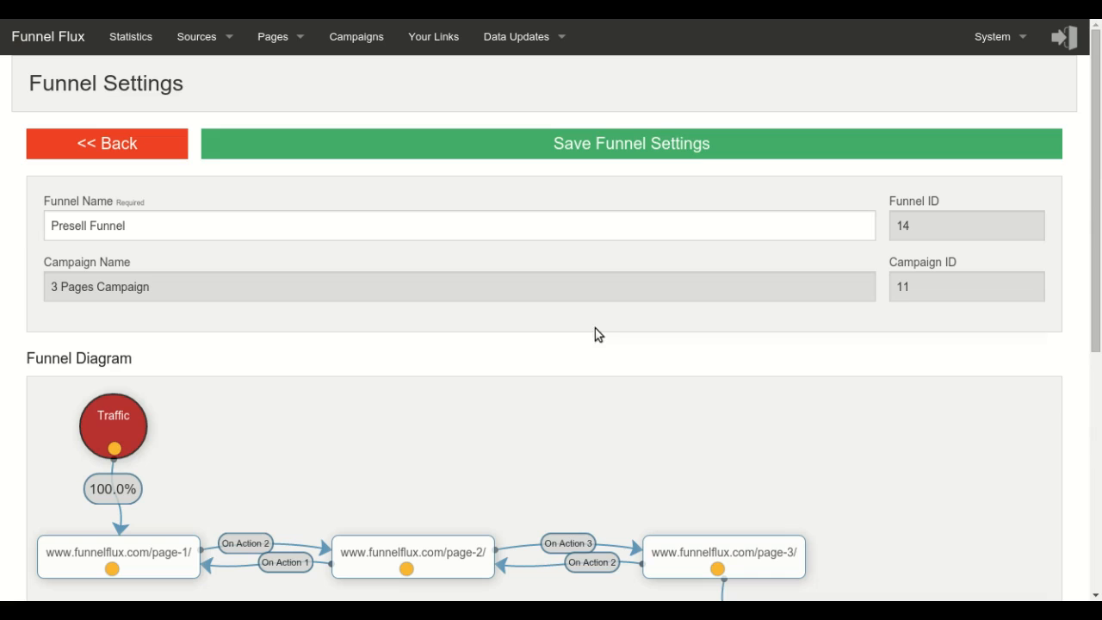
left_click(435, 36)
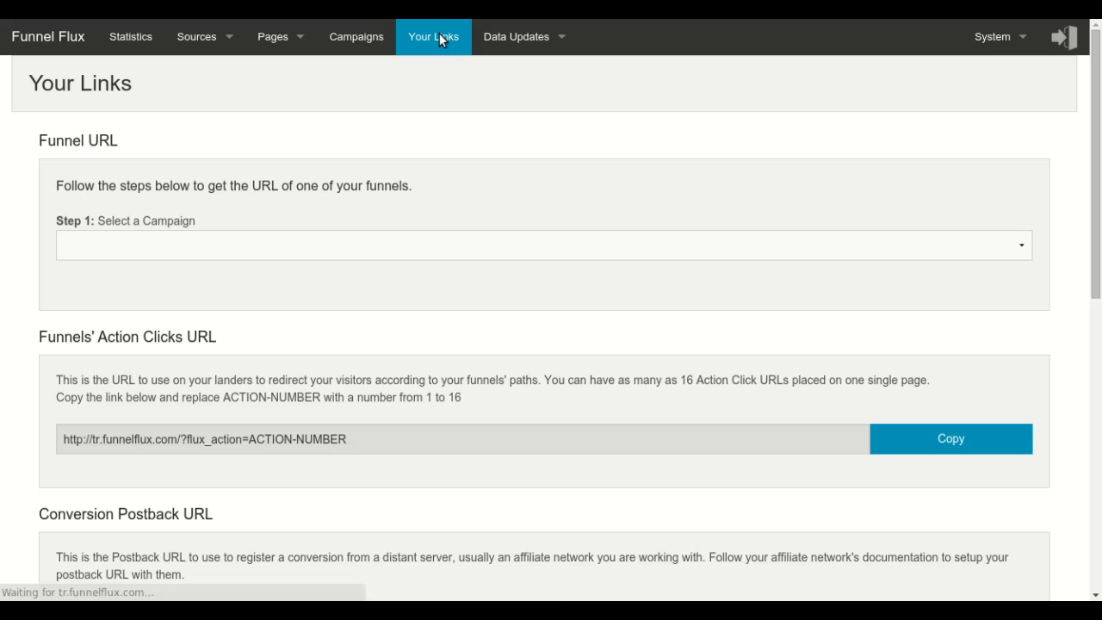
left_click_drag(106, 315, 223, 318)
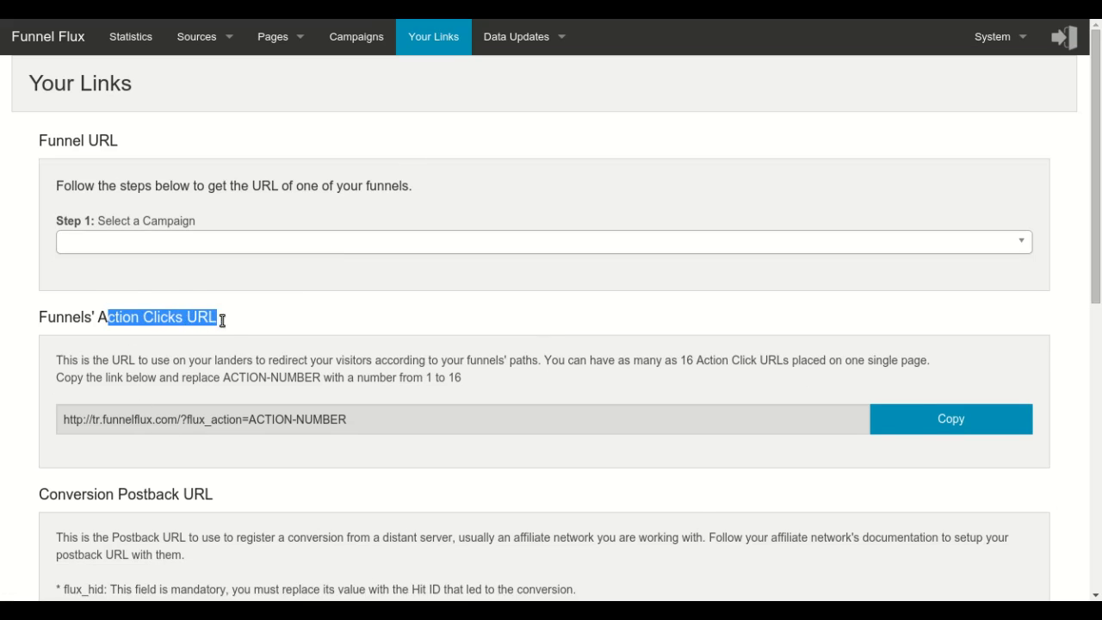
left_click(239, 320)
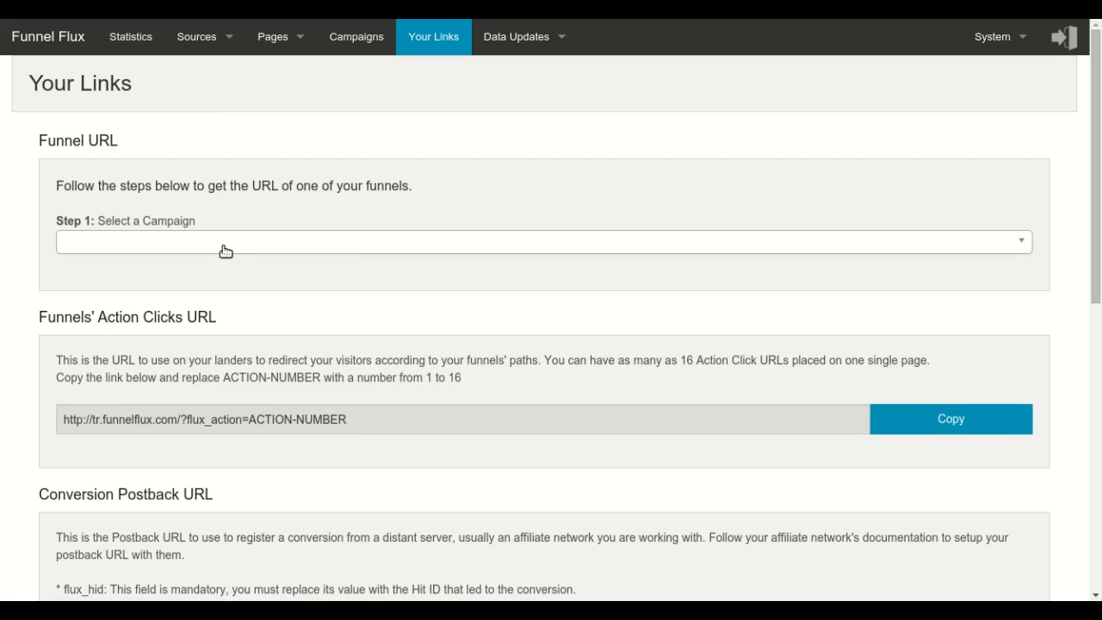